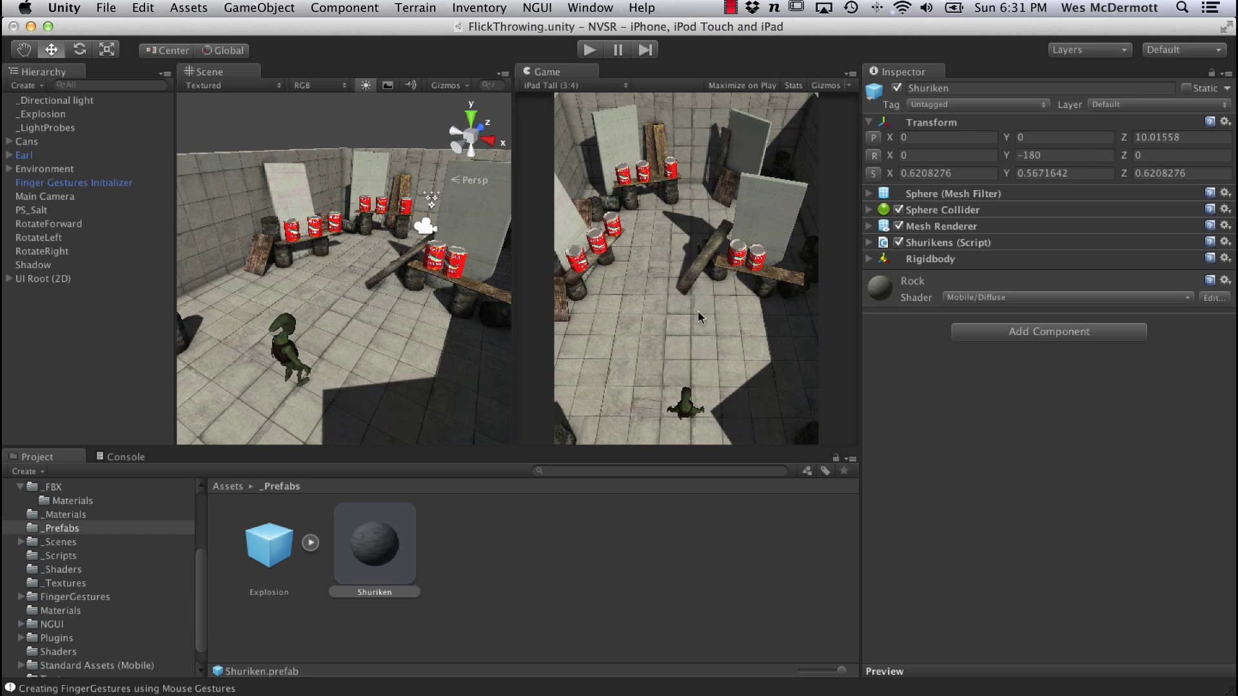
# - Playtest the scene by flicking a throw toward the cans, and end the playtest
pyautogui.keyDown('alt'); pyautogui.moveTo(413, 327); pyautogui.dragTo(359, 322); pyautogui.keyUp('alt')
pyautogui.keyDown('alt'); pyautogui.moveTo(391, 327); pyautogui.dragTo(425, 319, button='right'); pyautogui.keyUp('alt')
pyautogui.click(589, 50)
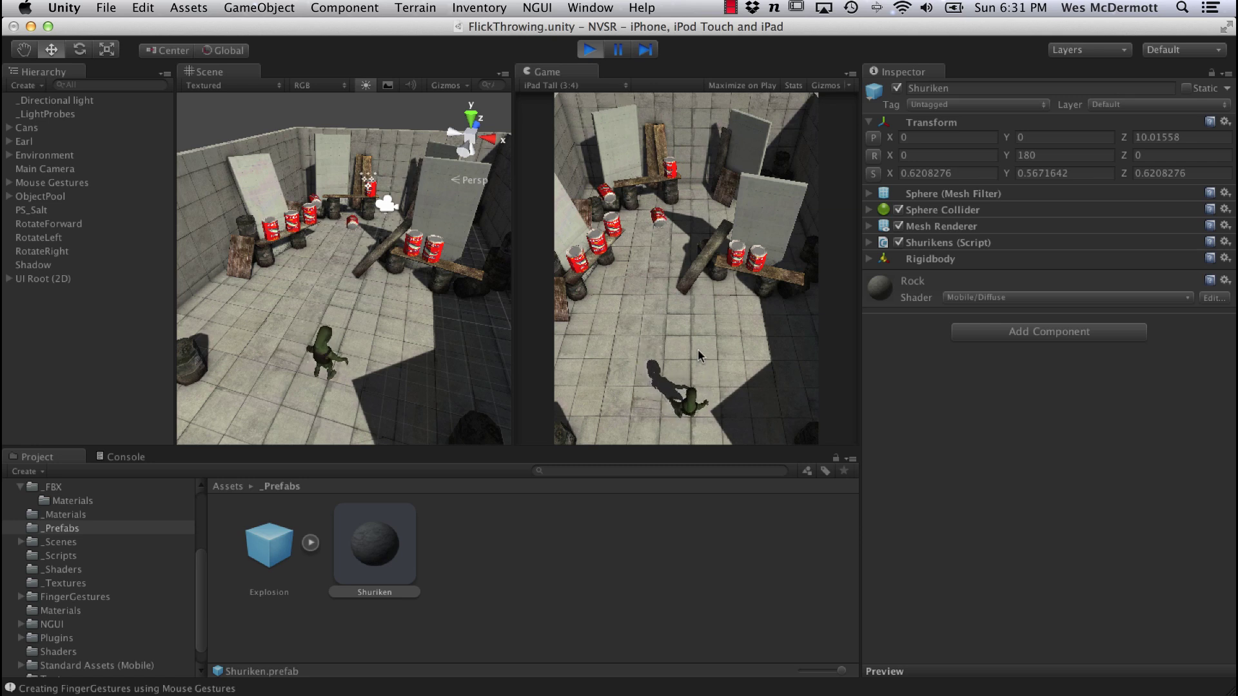
pyautogui.moveTo(698, 349); pyautogui.dragTo(649, 144)
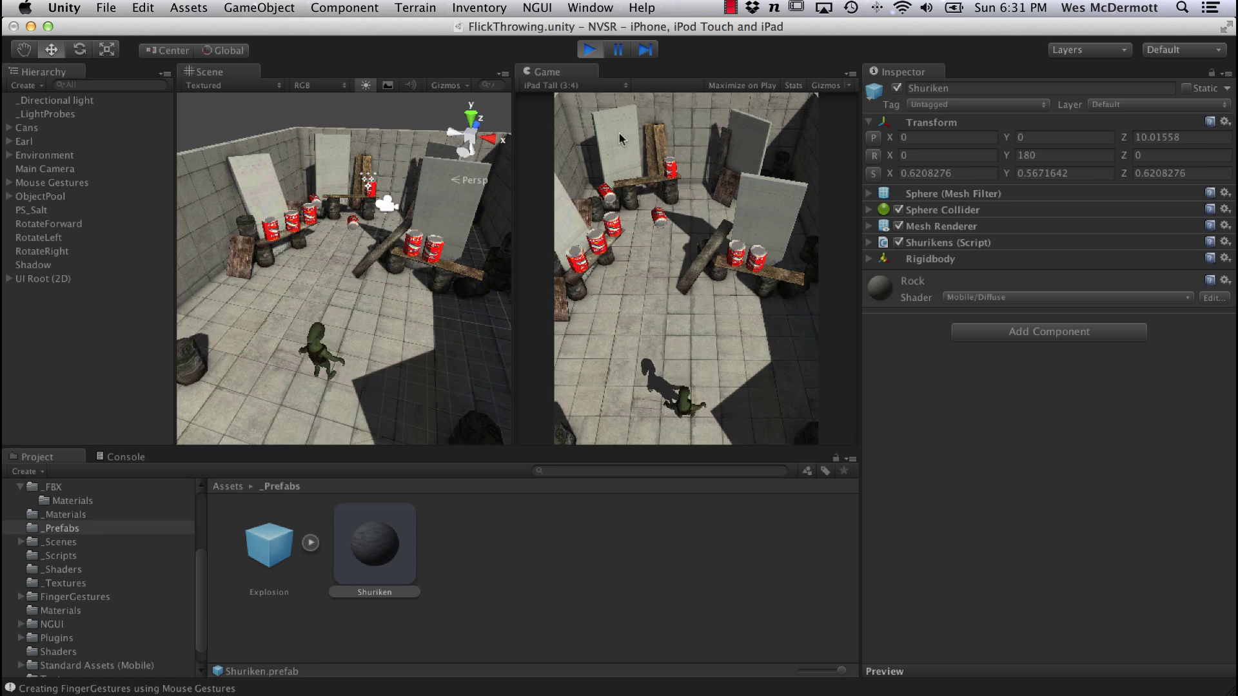
pyautogui.click(589, 50)
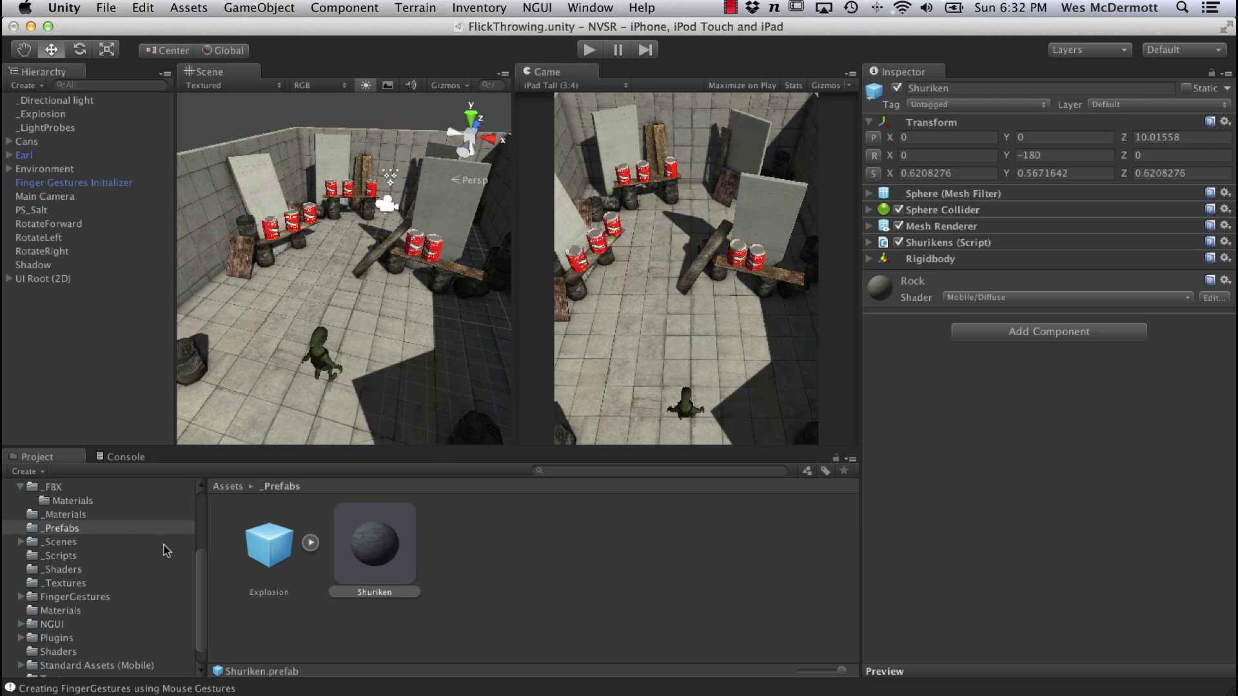
# - Add a Trail Renderer component to the Shuriken prefab in the _Prefabs folder
pyautogui.moveTo(204, 574); pyautogui.dragTo(202, 542)
pyautogui.scroll(-3, 199, 599)
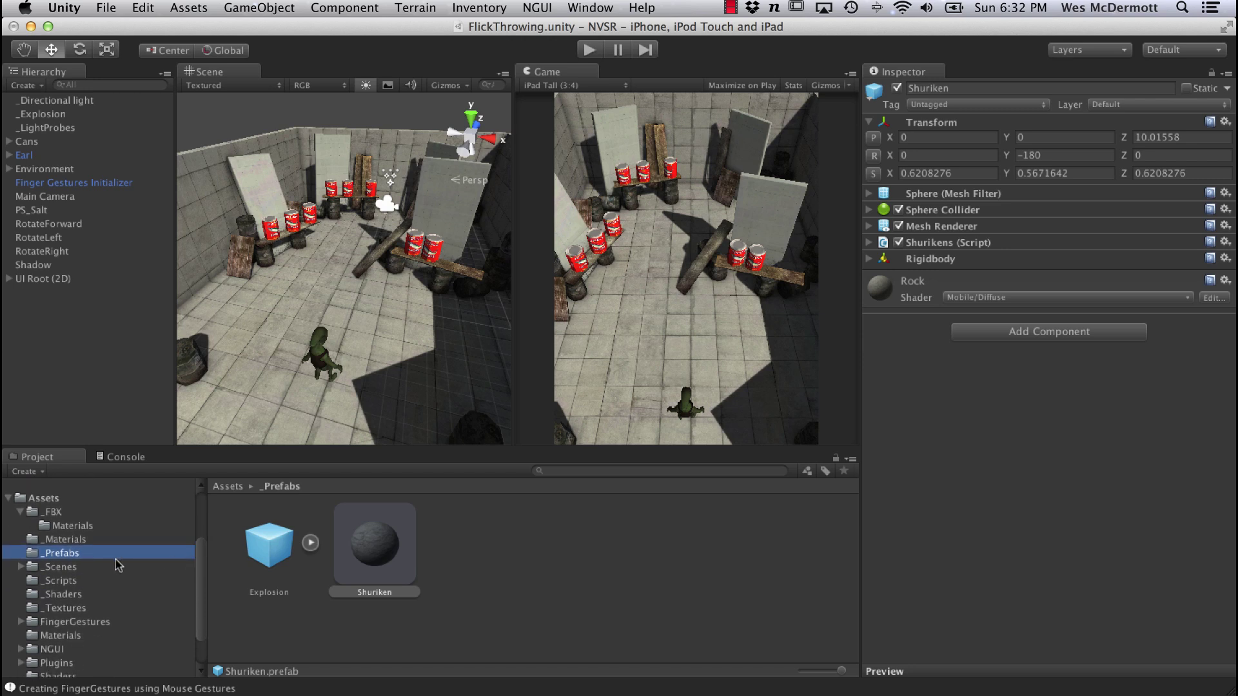
pyautogui.click(63, 557)
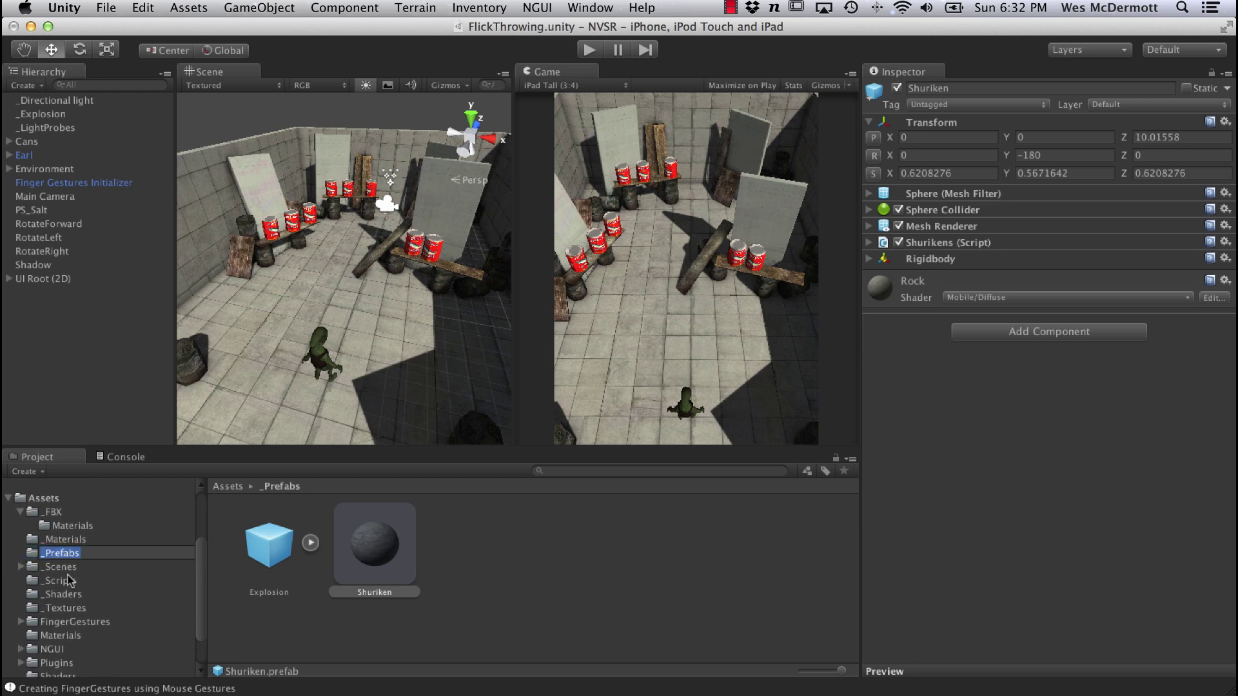
pyautogui.click(67, 574)
pyautogui.click(72, 555)
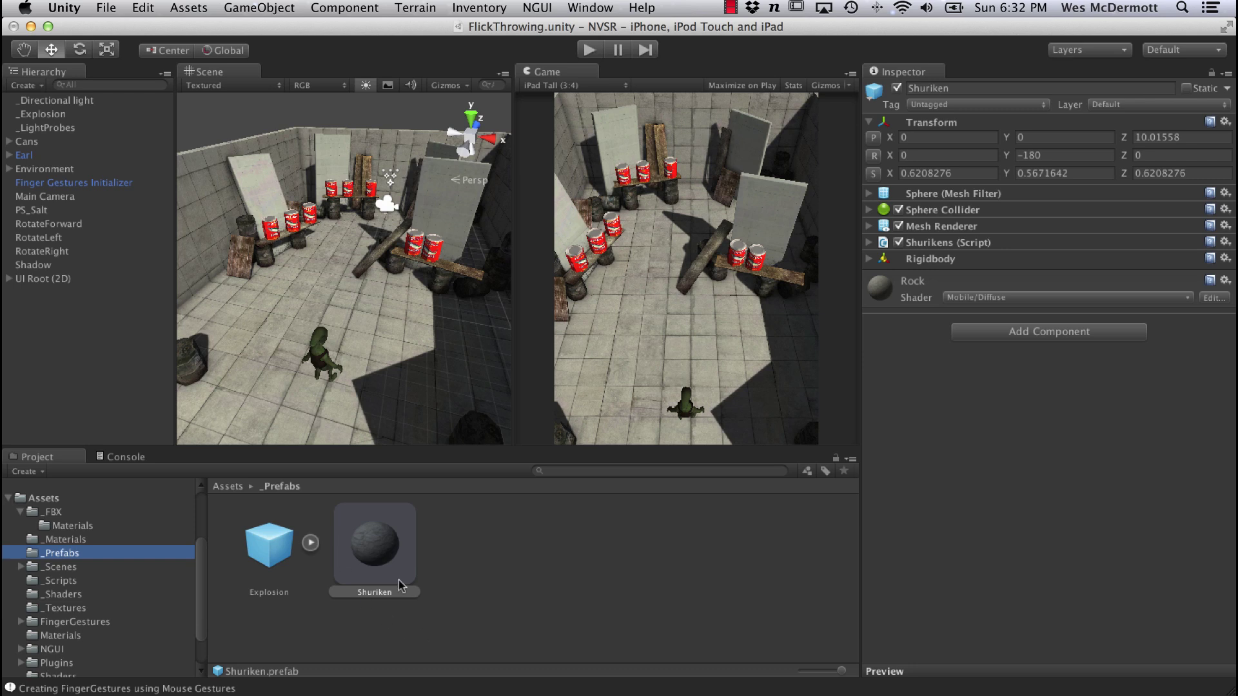
pyautogui.click(385, 553)
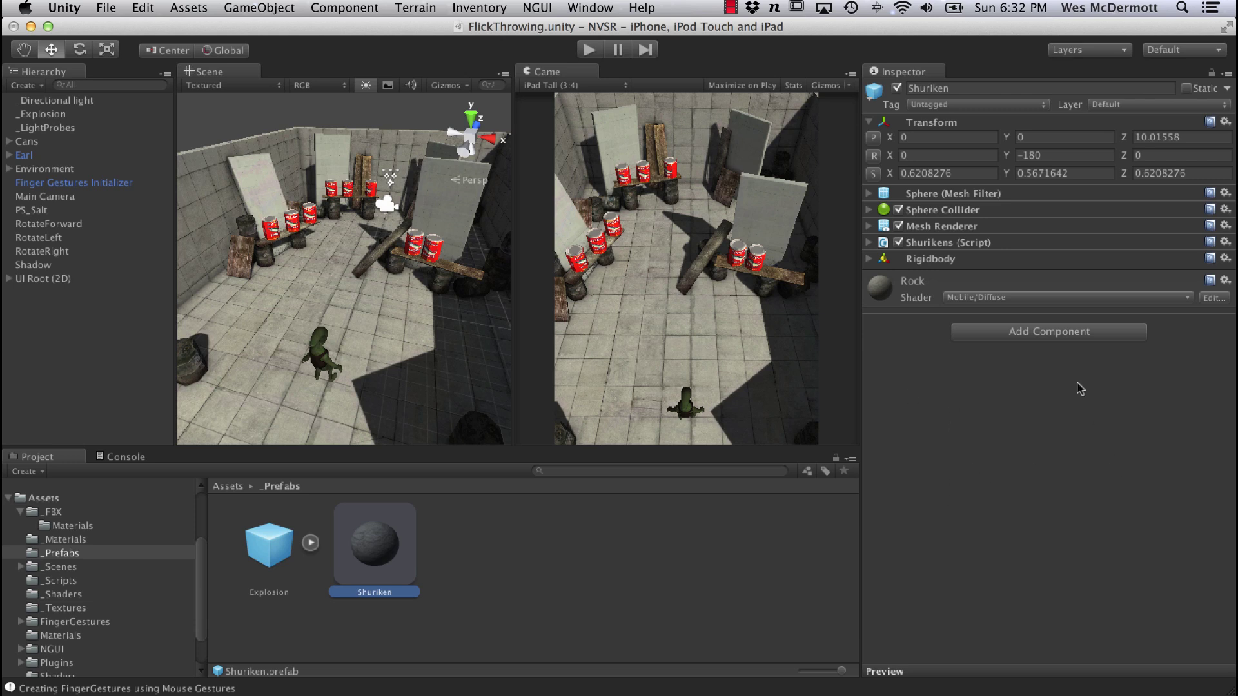
pyautogui.click(1032, 332)
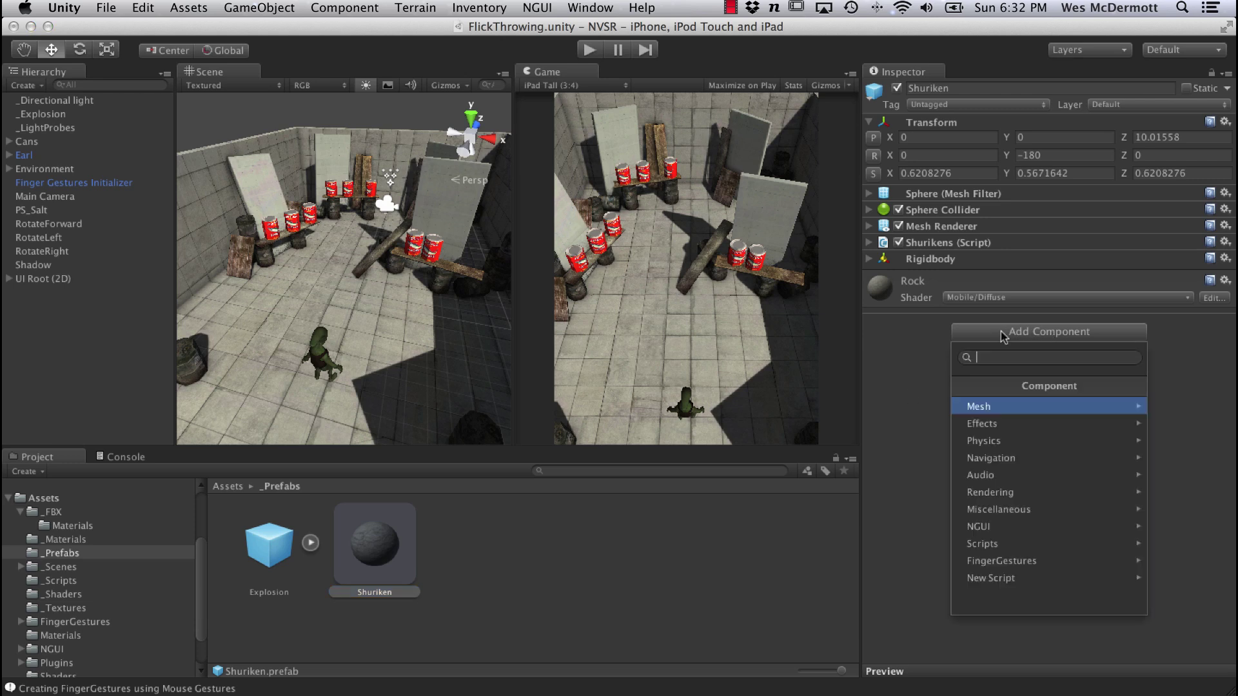
pyautogui.click(979, 428)
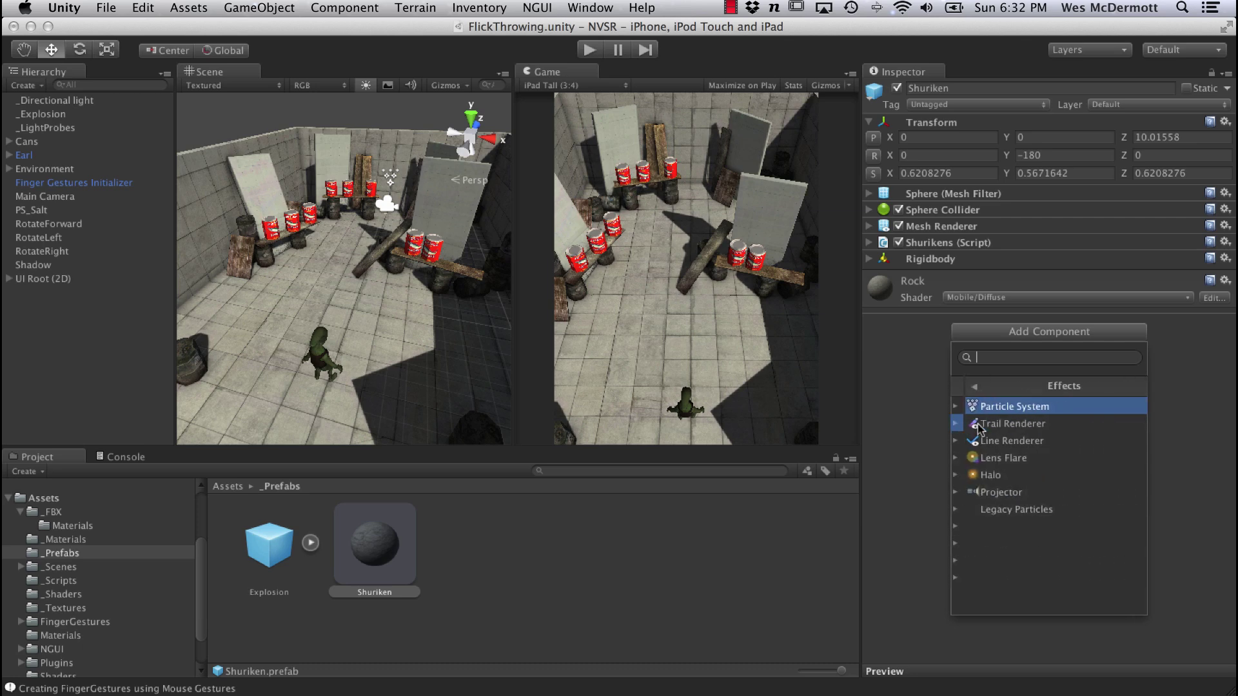
pyautogui.click(997, 425)
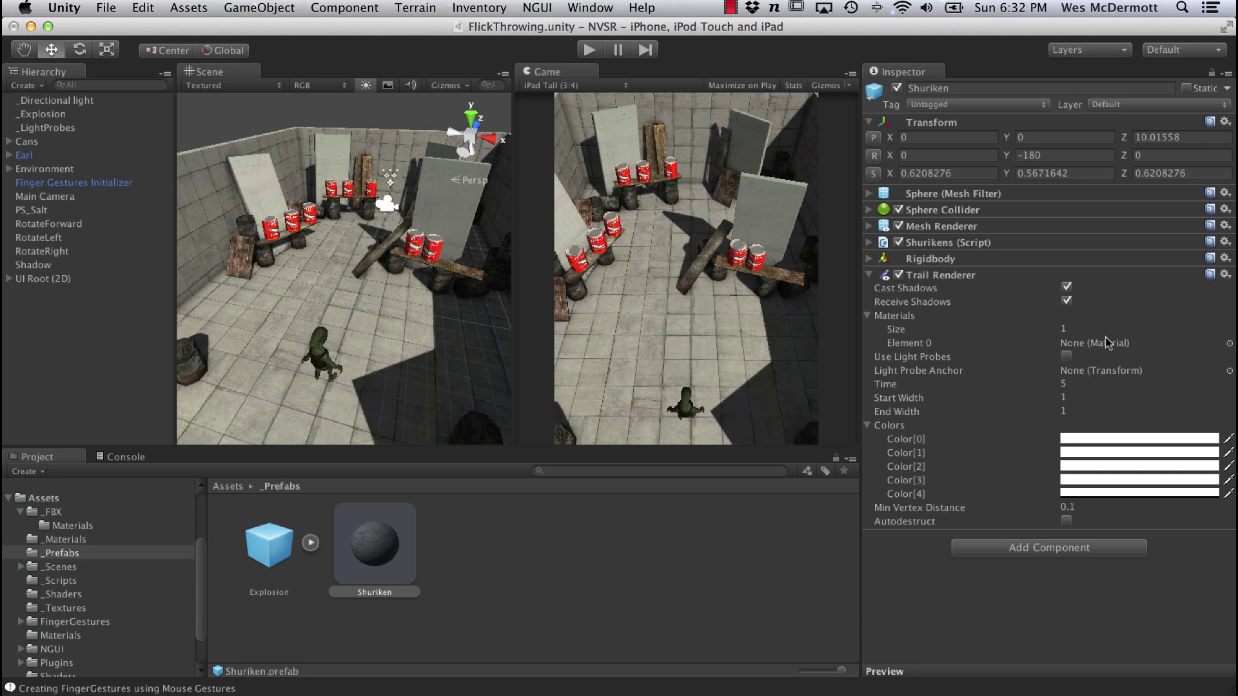
# - Create a new material named TracerMaterial in the _Materials folder
pyautogui.click(64, 539)
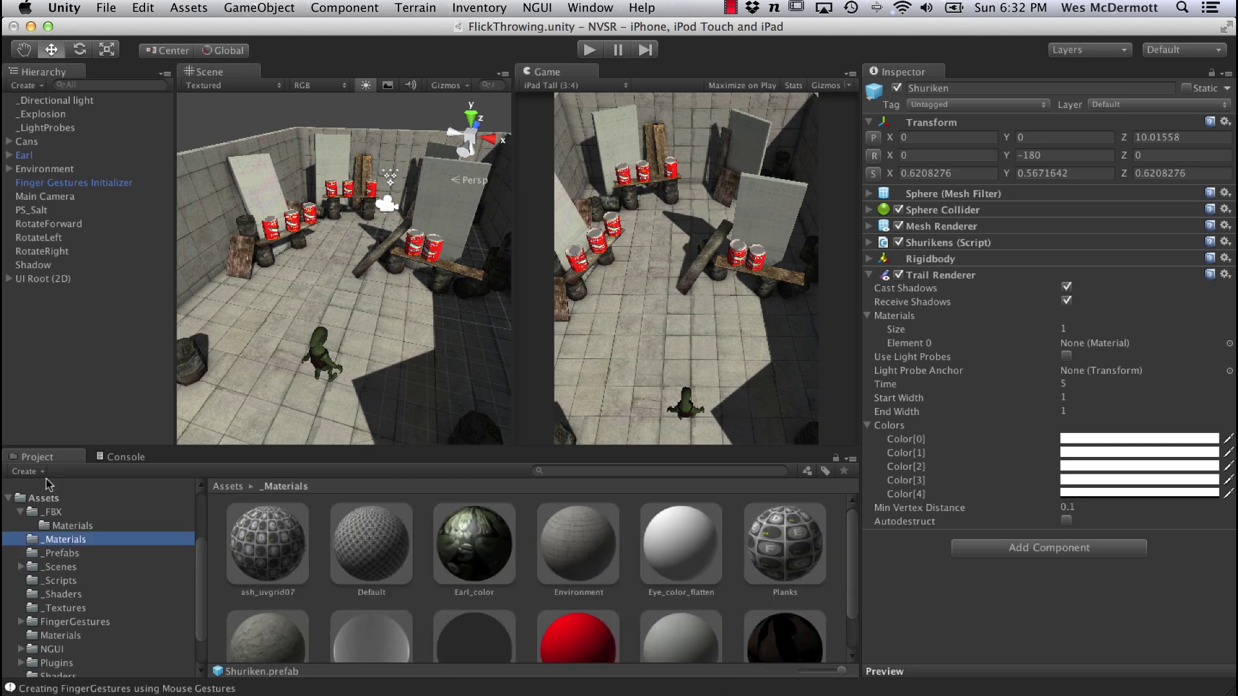
pyautogui.click(26, 472)
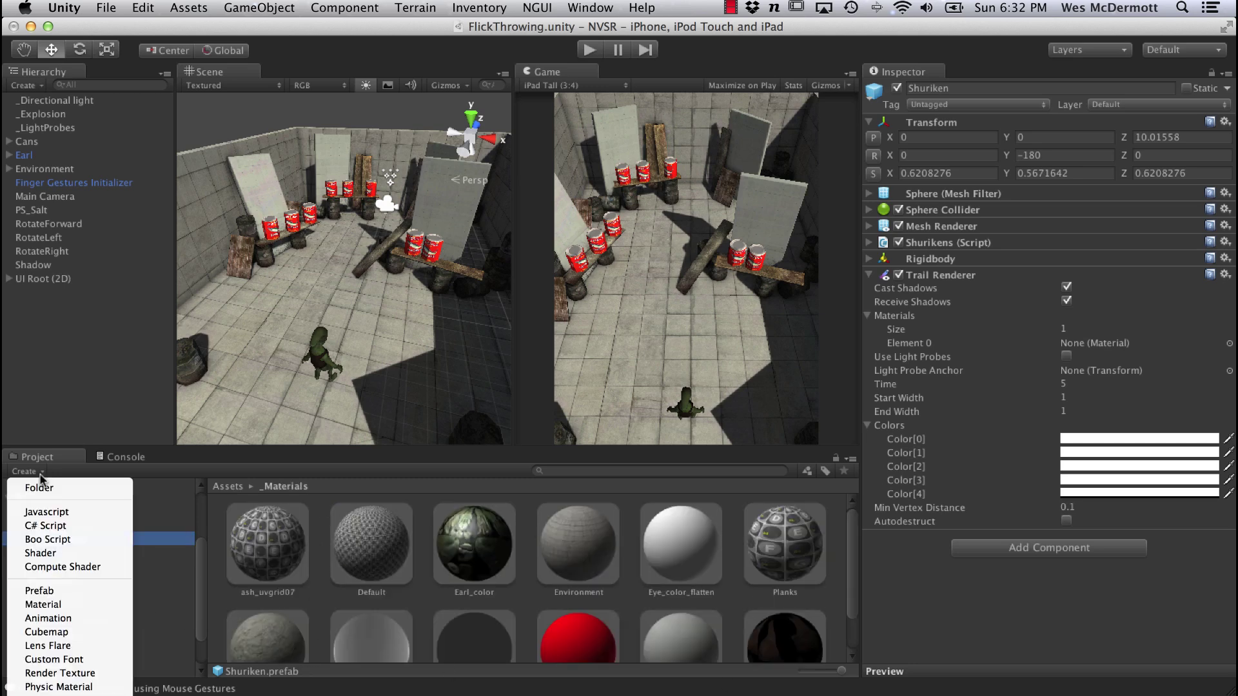
pyautogui.click(44, 606)
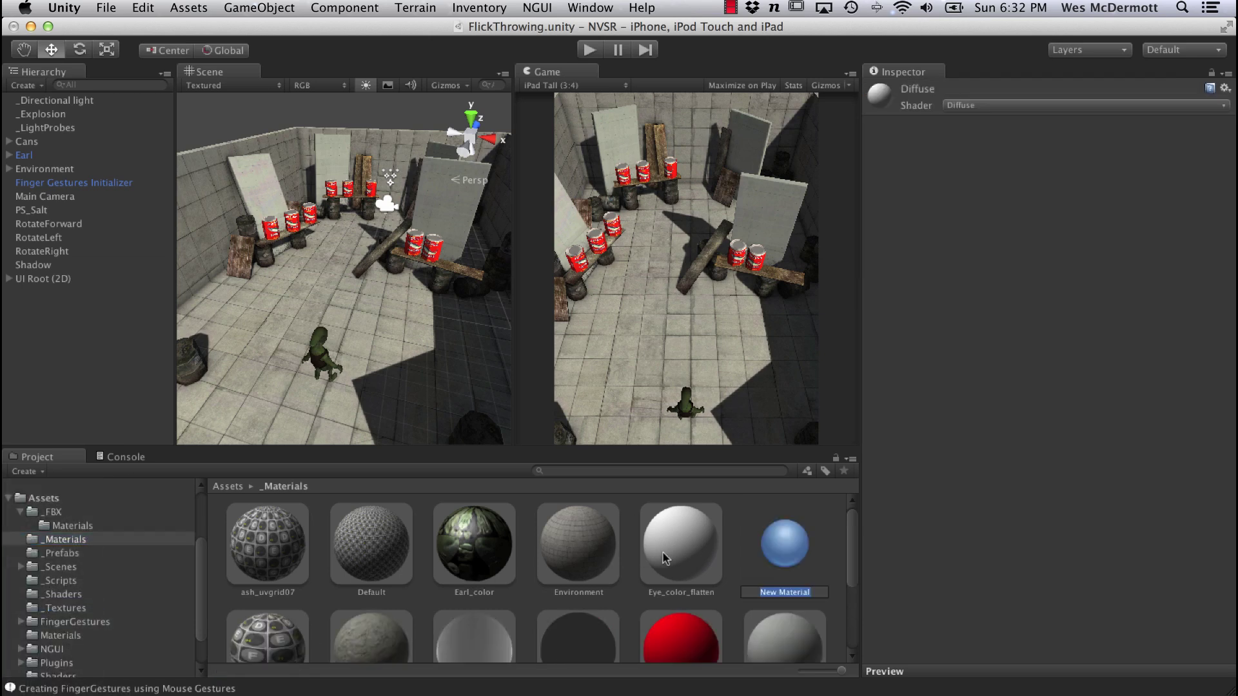
pyautogui.write('TracerMaterial')
pyautogui.press('Return')
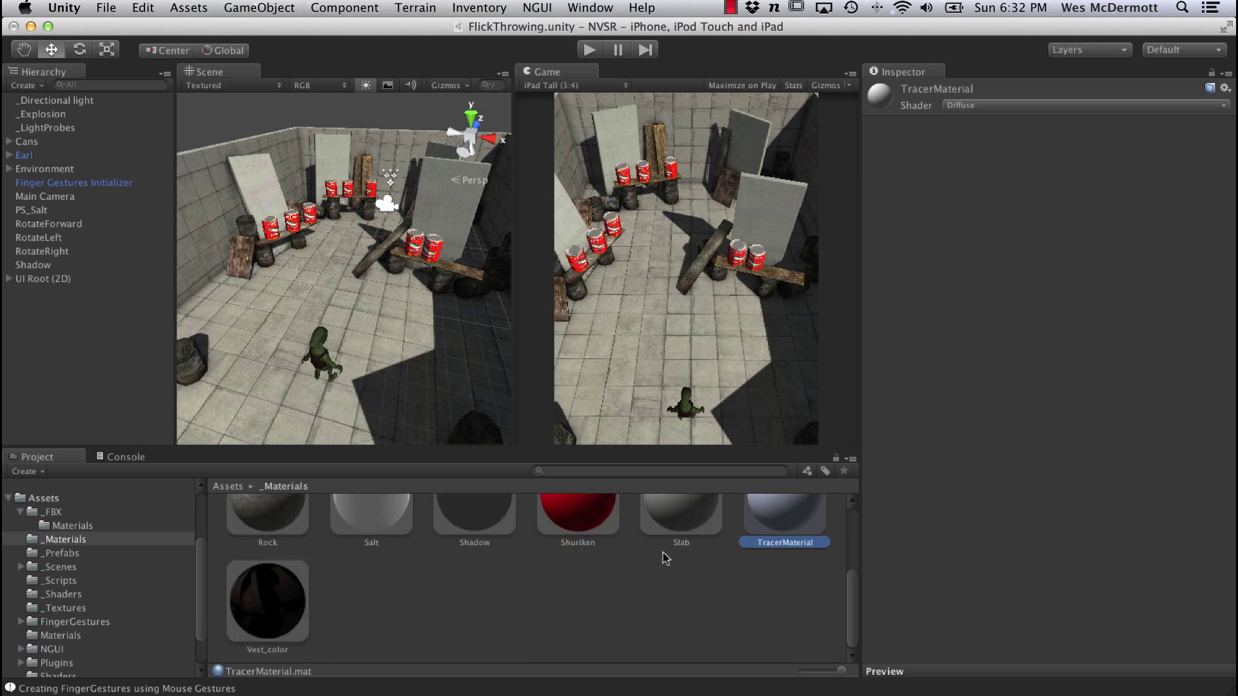
# - Change the shader of TracerMaterial to Particles/Additive
pyautogui.moveTo(851, 586); pyautogui.dragTo(851, 542)
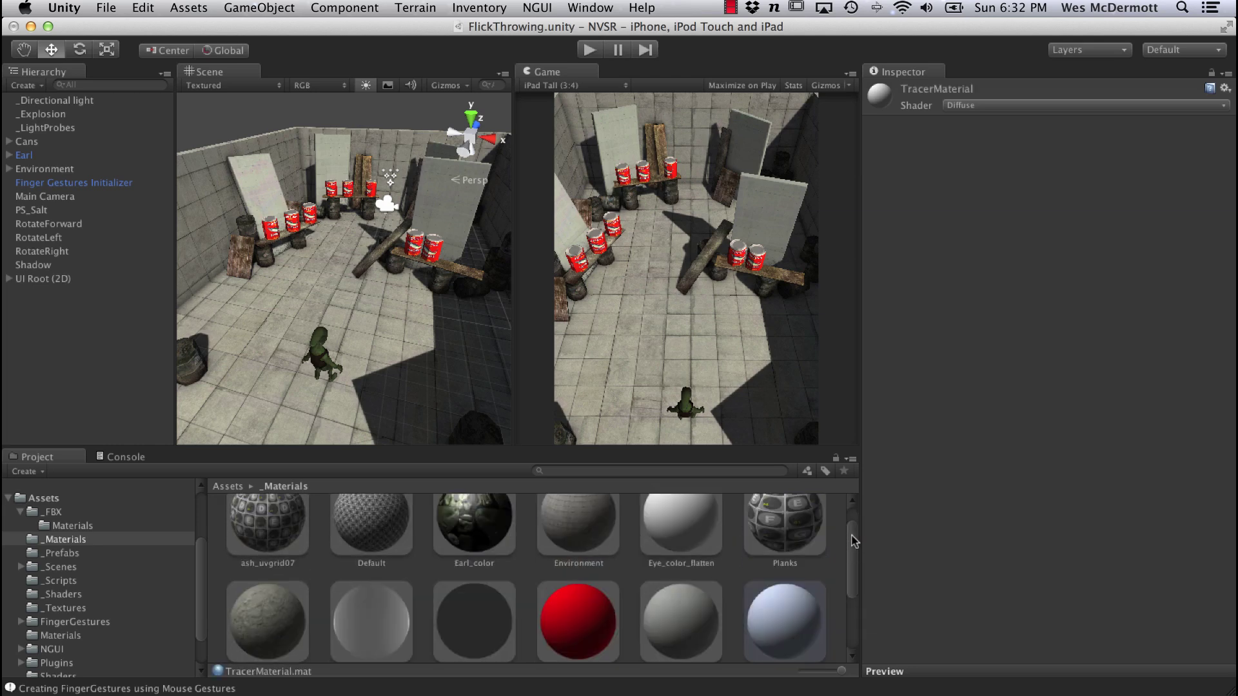
pyautogui.click(780, 604)
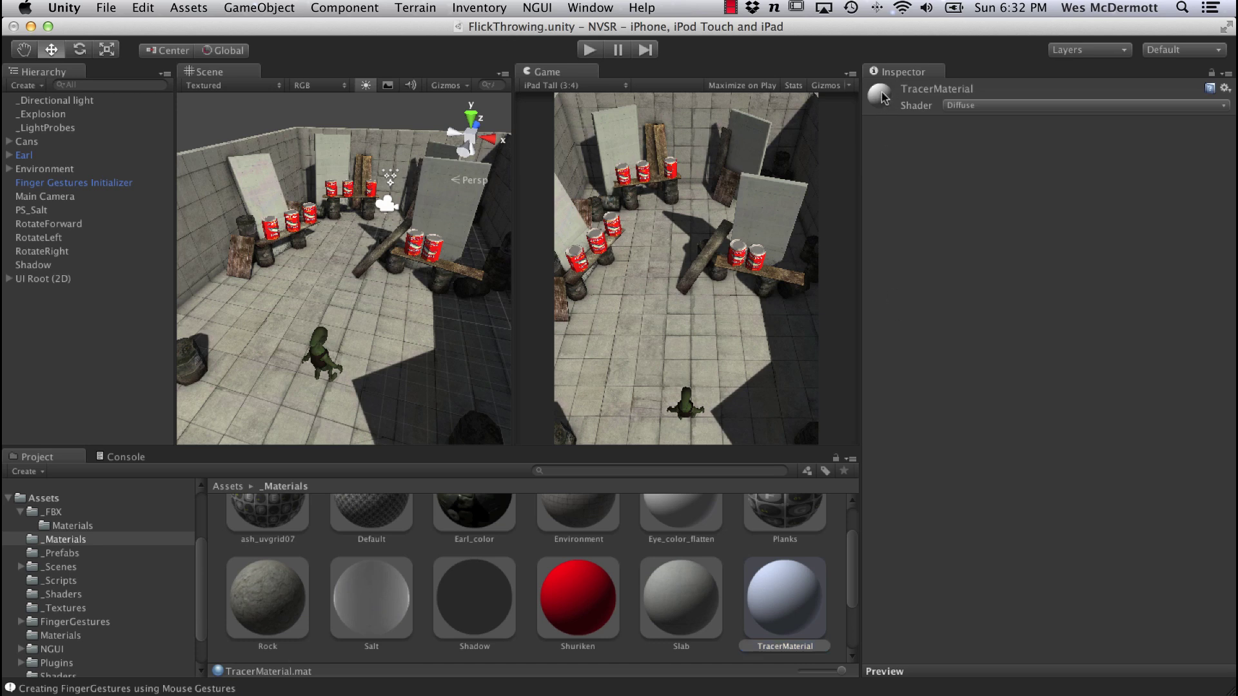
pyautogui.click(968, 106)
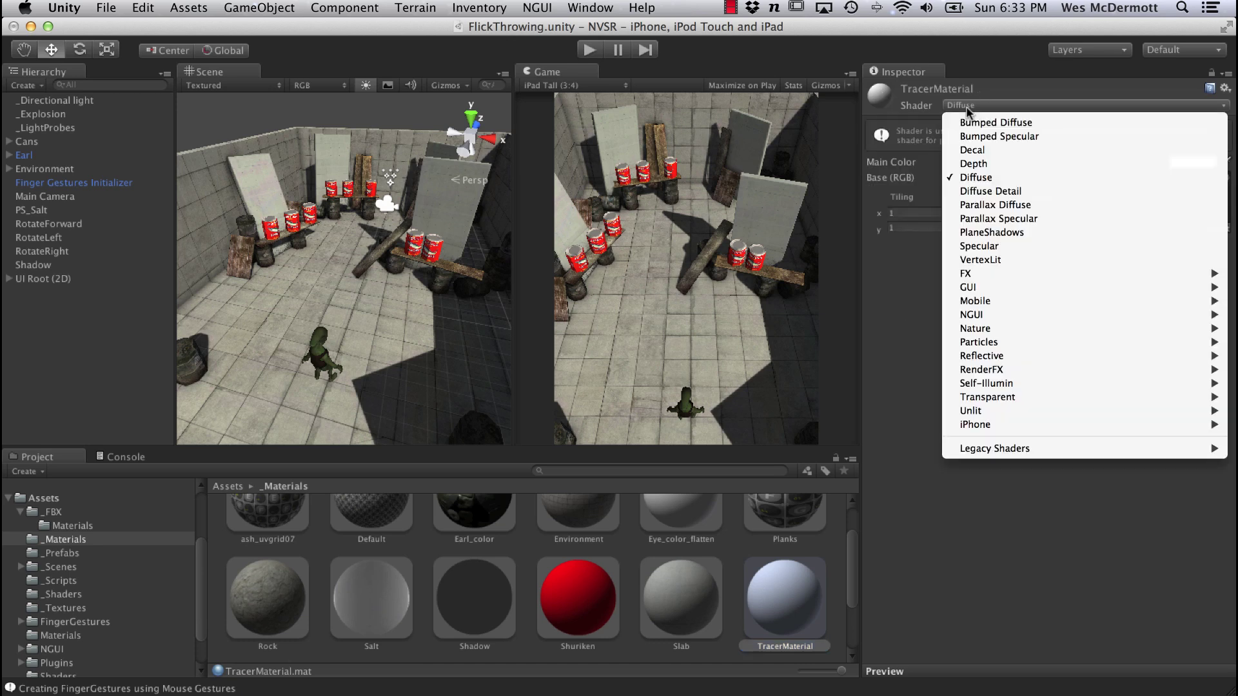
pyautogui.moveTo(967, 346)
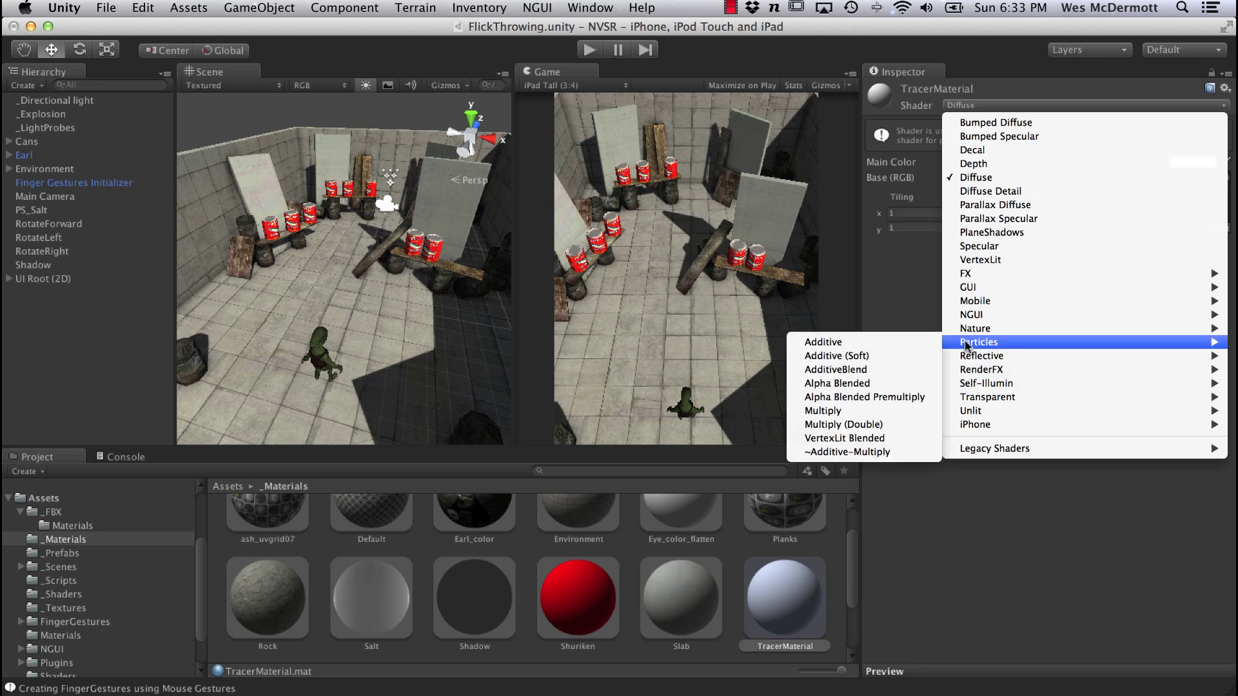
pyautogui.click(820, 348)
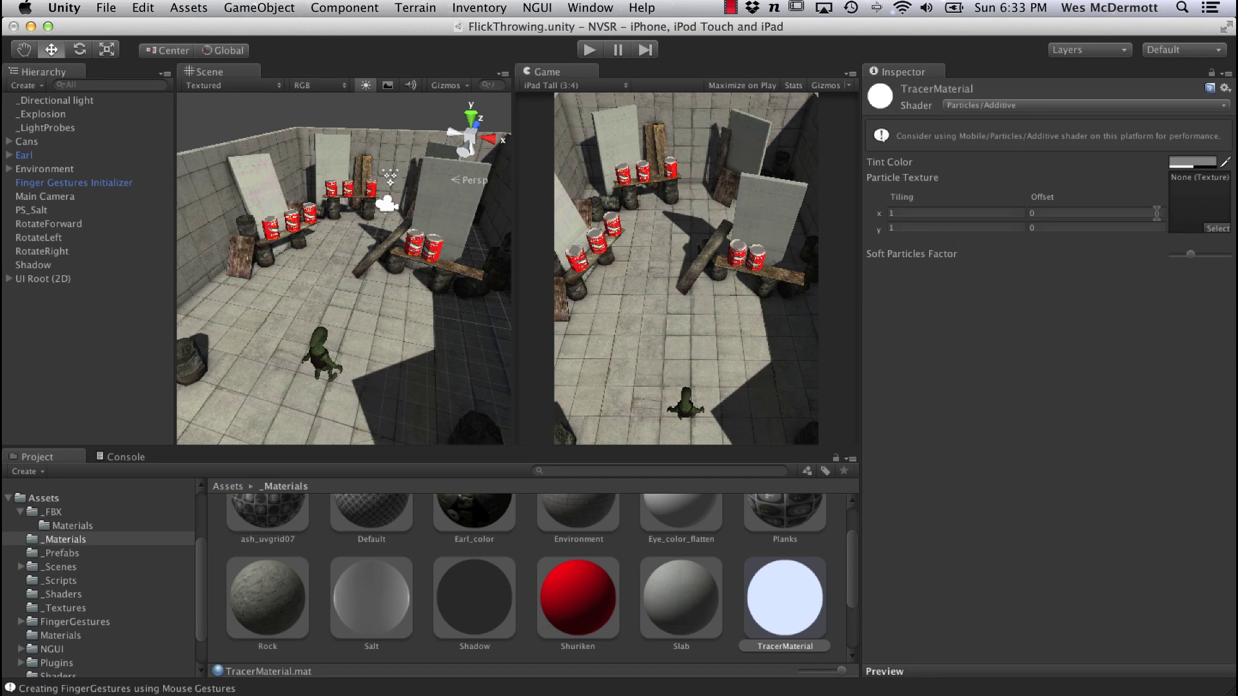
# - Switch to Photoshop and delete the white glow layer above the black background
pyautogui.press('super+Tab')
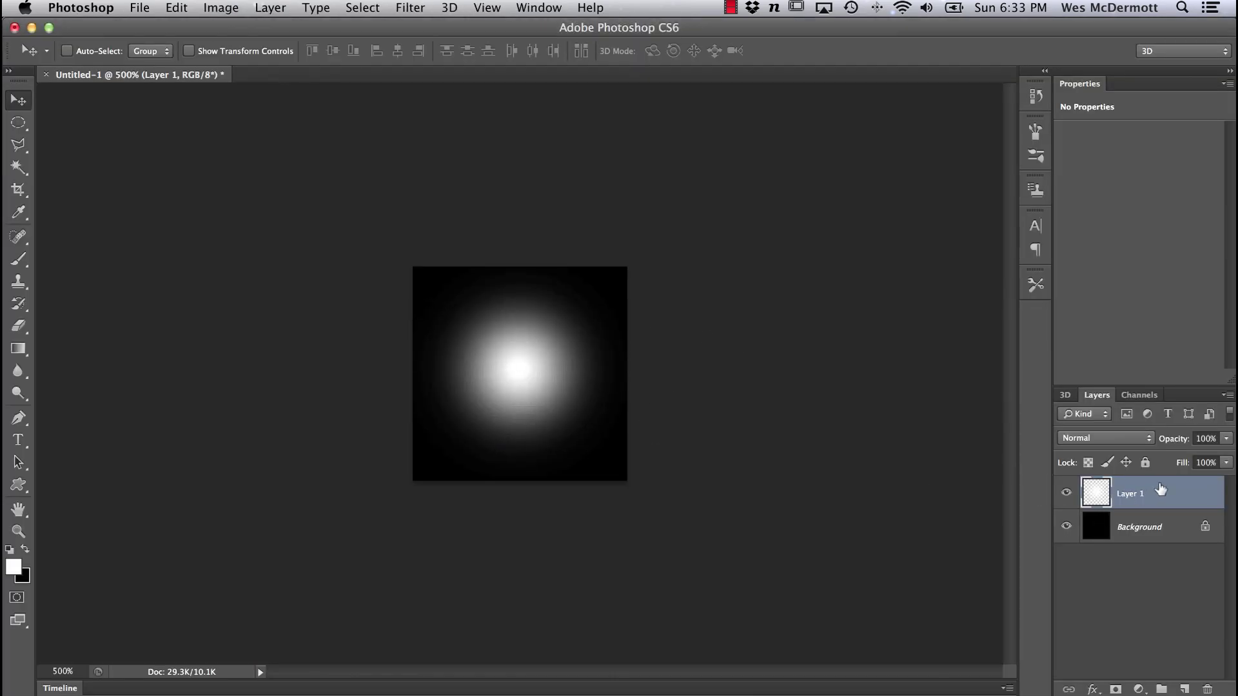
pyautogui.moveTo(1158, 491); pyautogui.dragTo(1205, 688)
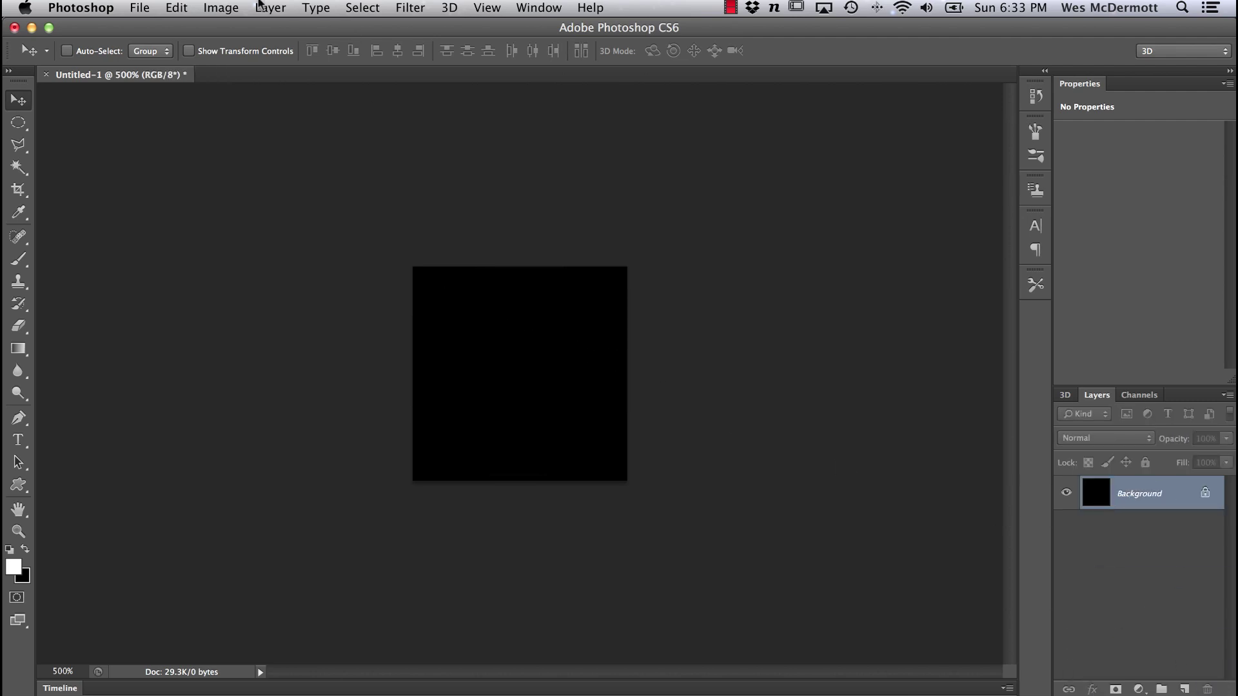
# - Check the image's pixel dimensions without changing them
pyautogui.click(220, 7)
pyautogui.click(240, 158)
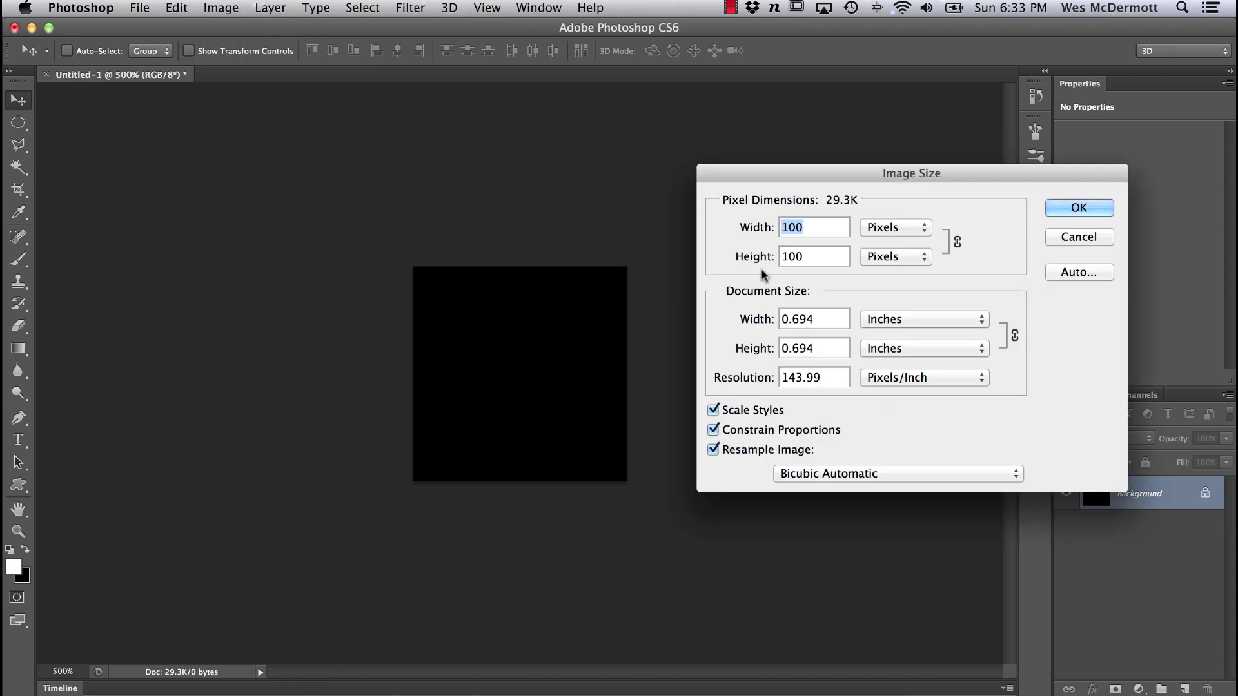
pyautogui.moveTo(754, 172); pyautogui.dragTo(678, 159)
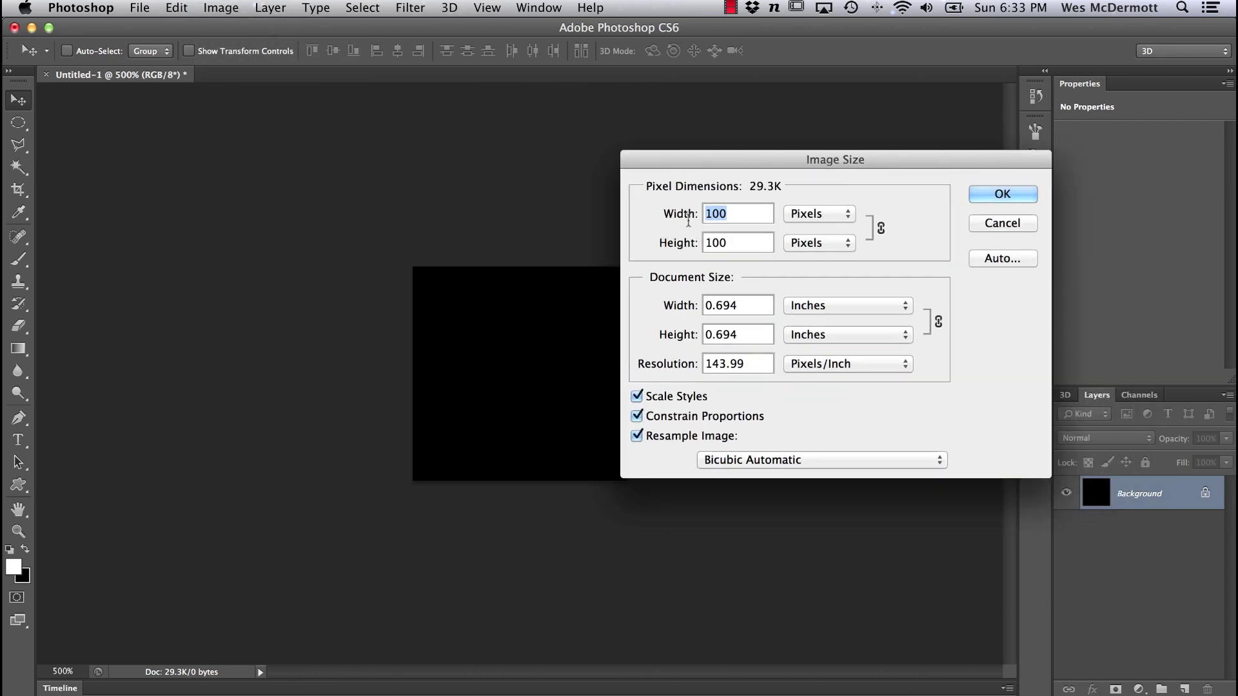
pyautogui.click(999, 227)
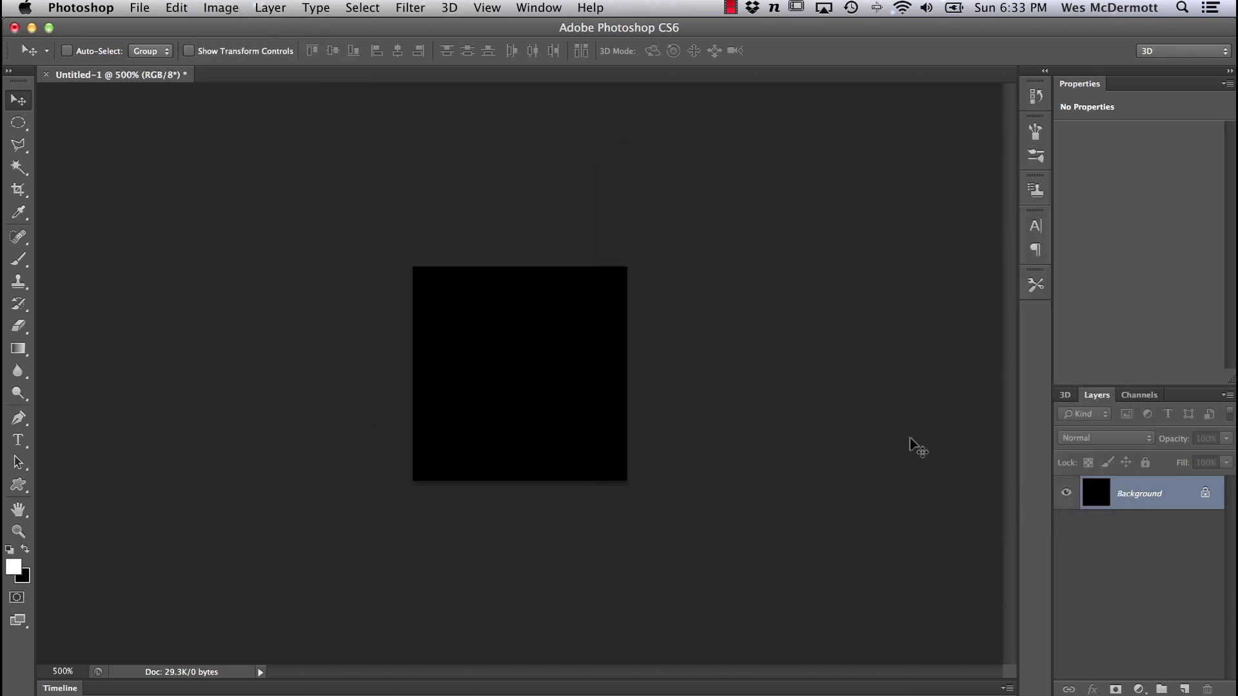
# - Add a new layer and paint a small white dot at the canvas centre with a 10-pixel soft brush
pyautogui.click(1184, 689)
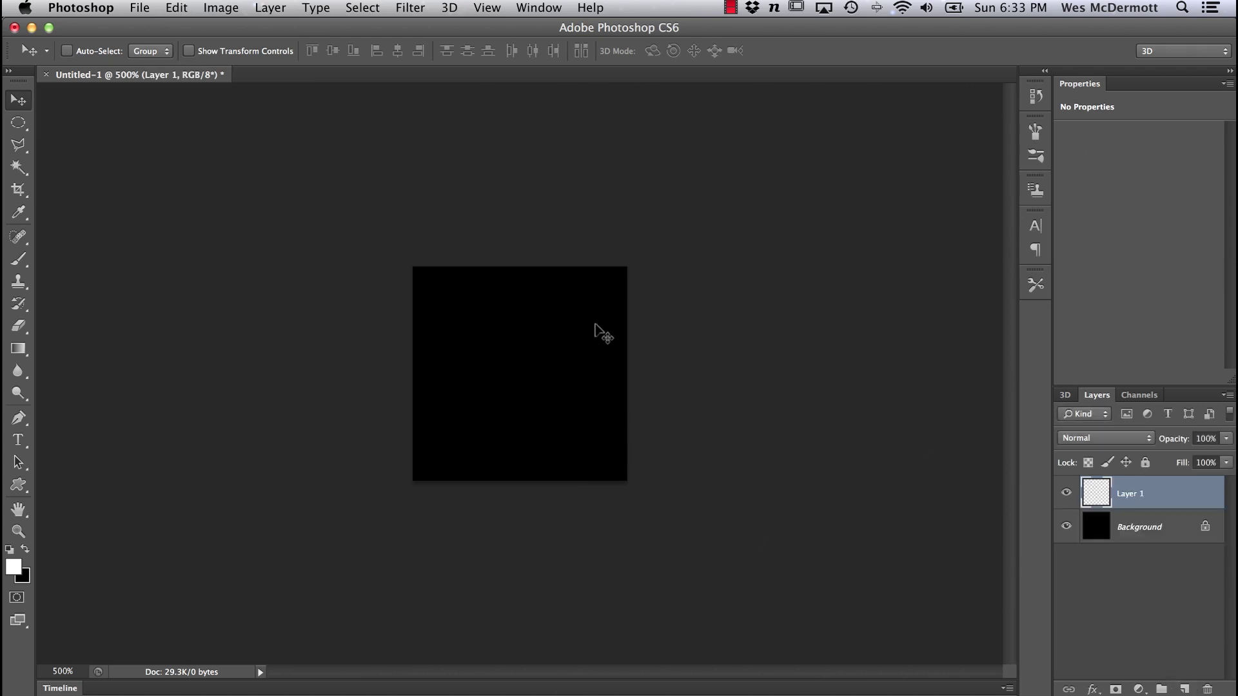
pyautogui.press('b')
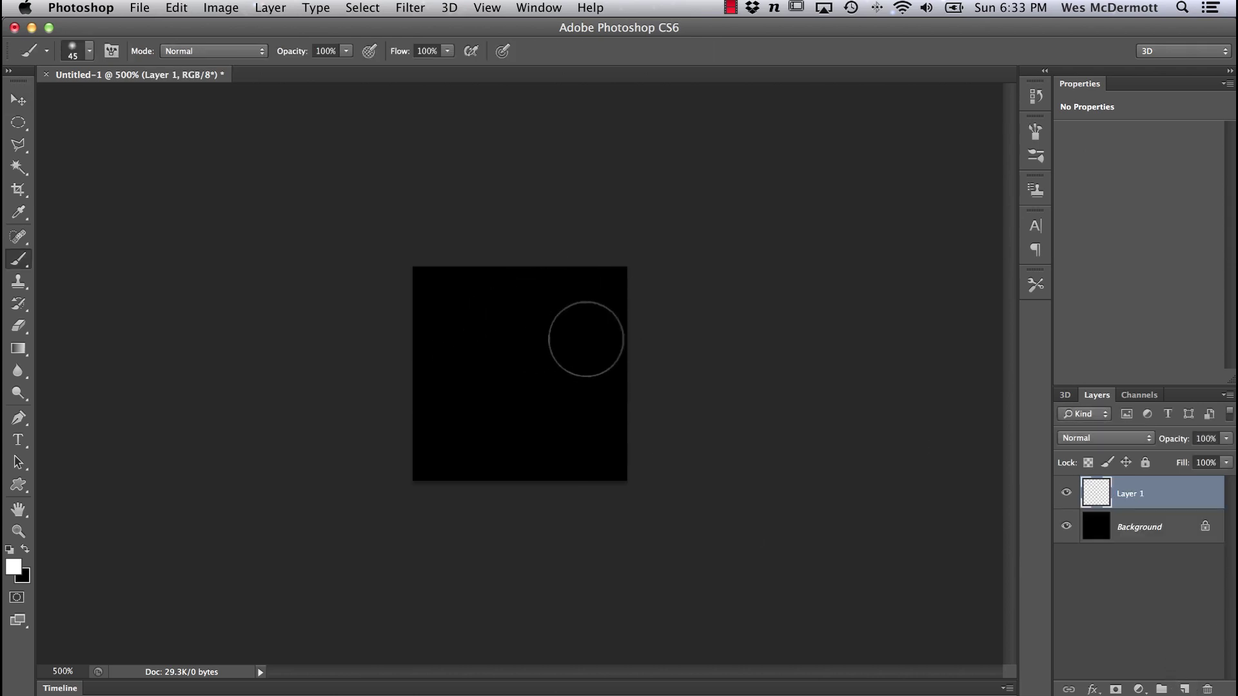
pyautogui.press('[')
pyautogui.press('[')
pyautogui.press('[')
pyautogui.press('[')
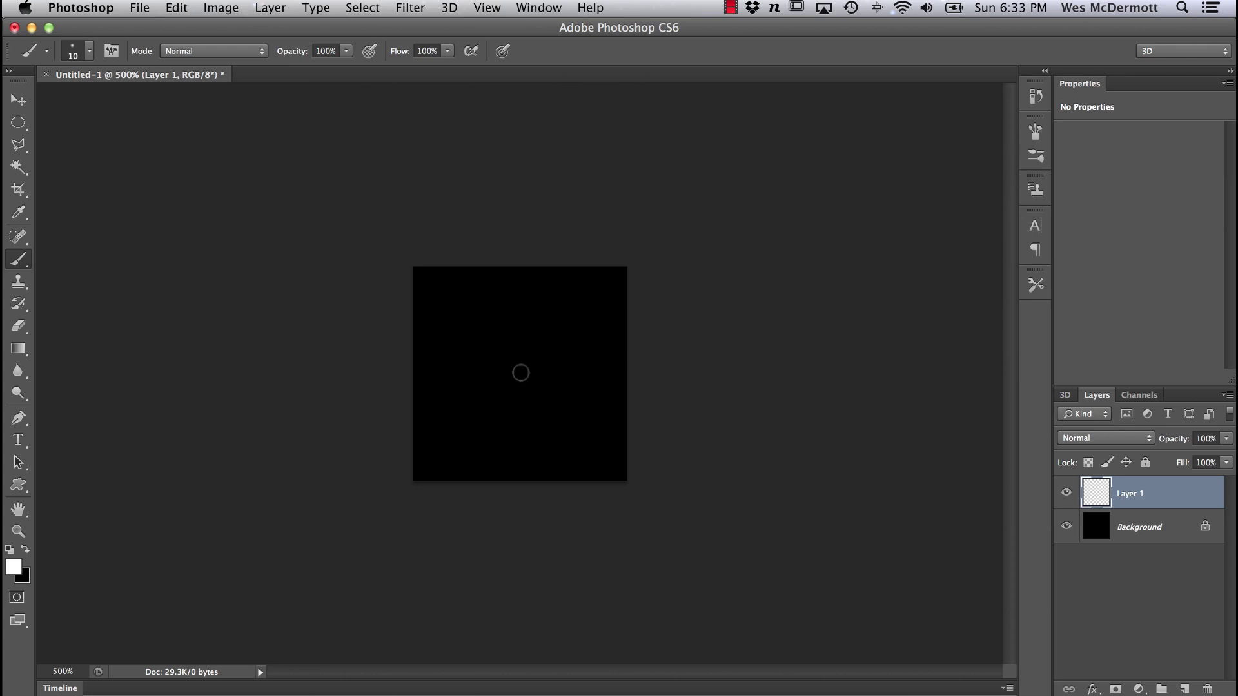
pyautogui.moveTo(520, 374); pyautogui.dragTo(520, 373)
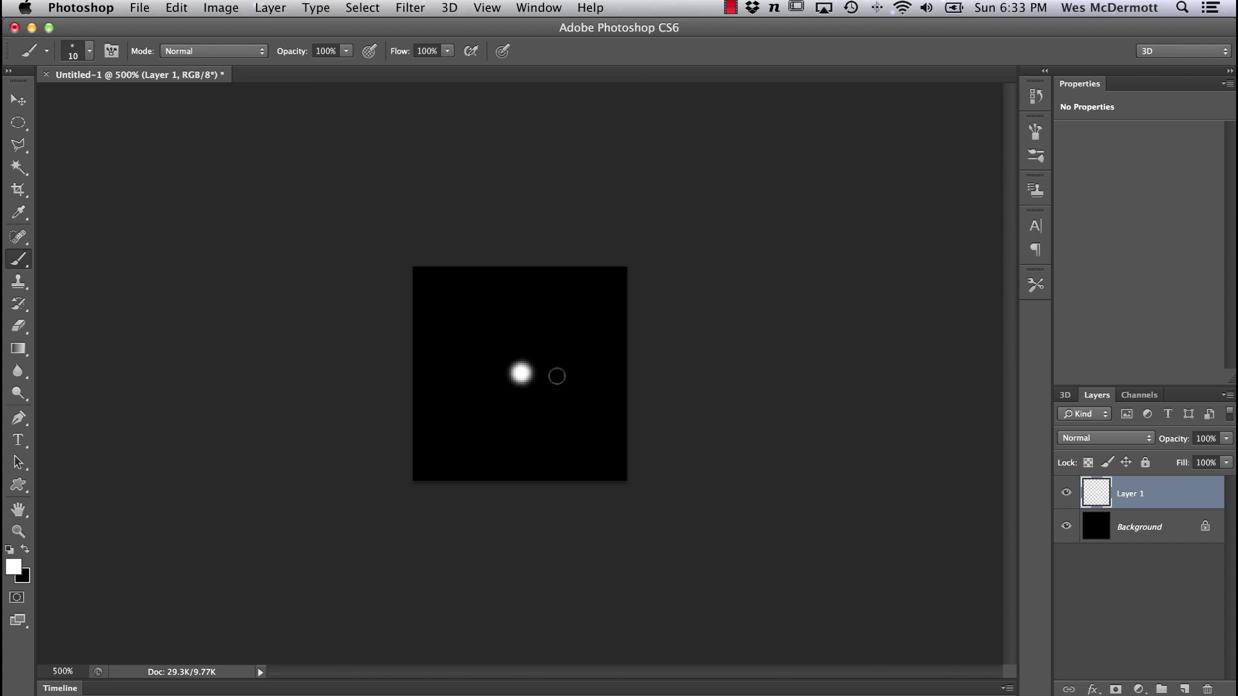
# - Paint a soft white glow around the central dot with the brush at size 70 and 63% opacity
pyautogui.press(']')
pyautogui.press(']')
pyautogui.press(']')
pyautogui.press(']')
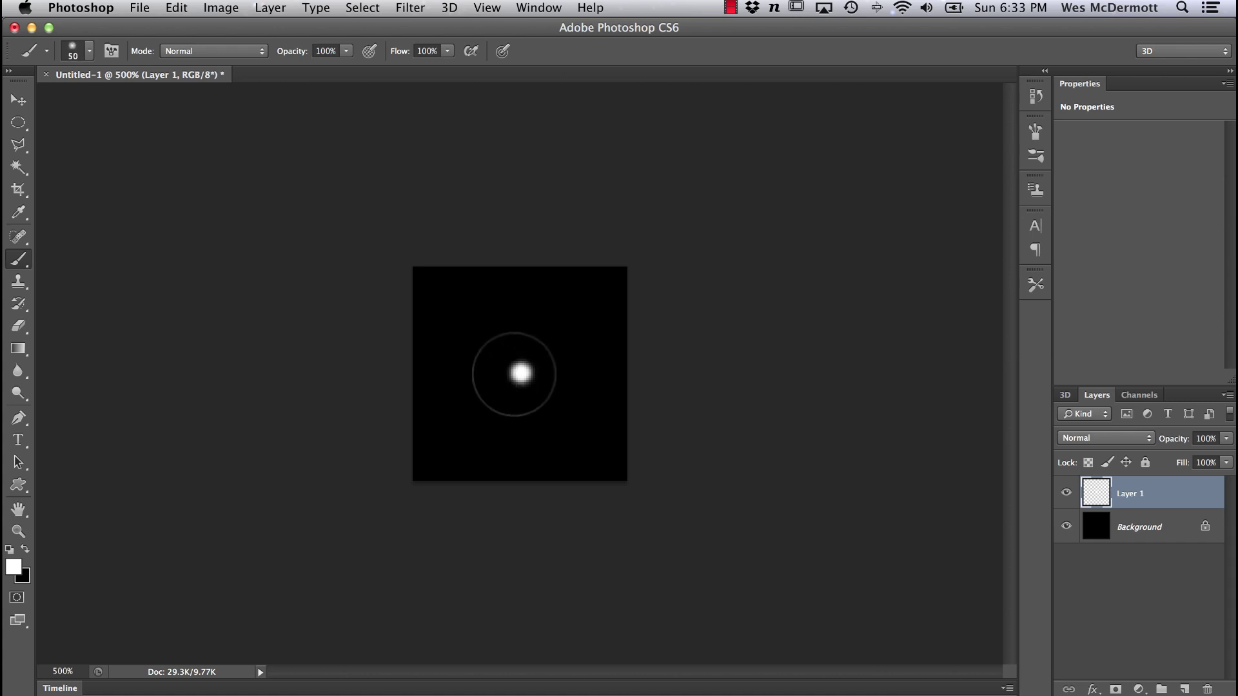
pyautogui.press(']')
pyautogui.press(']')
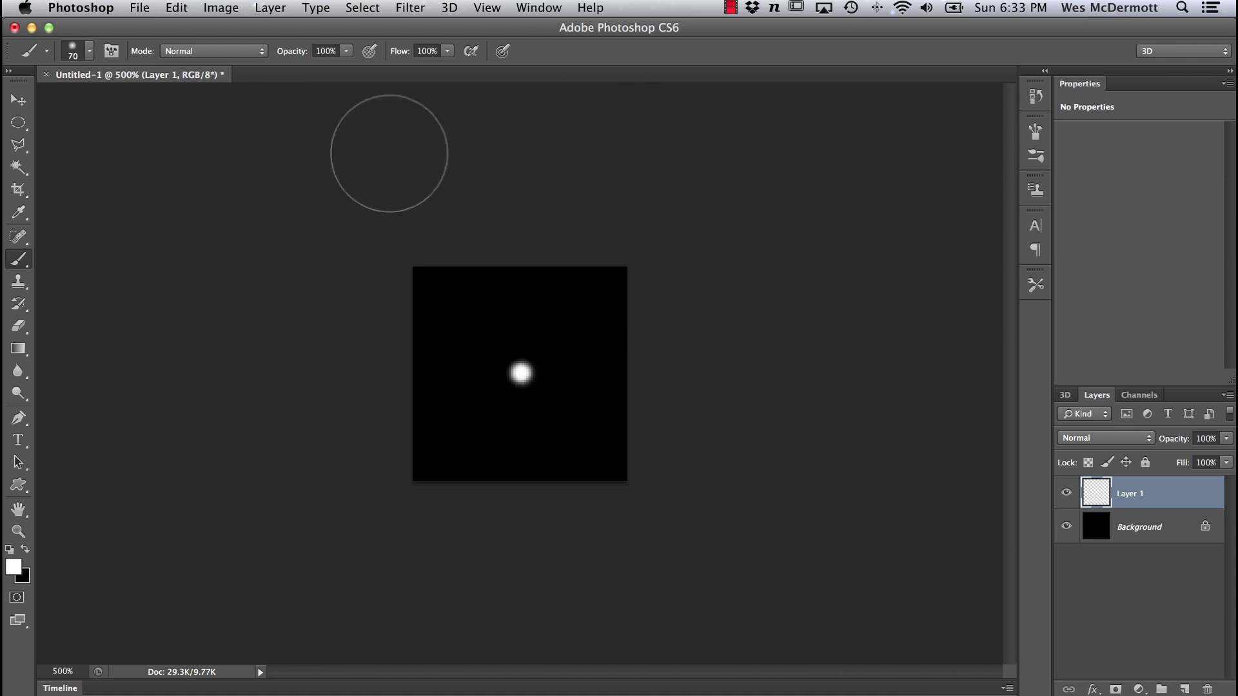
pyautogui.click(346, 51)
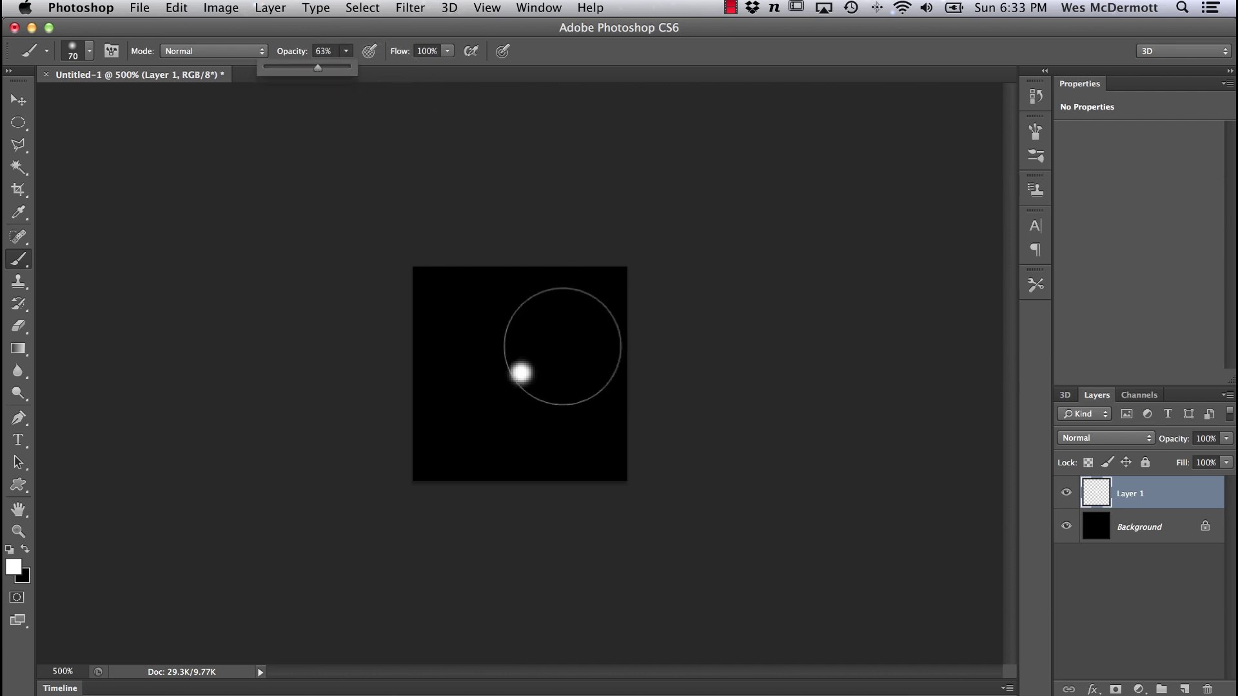
pyautogui.click(562, 346)
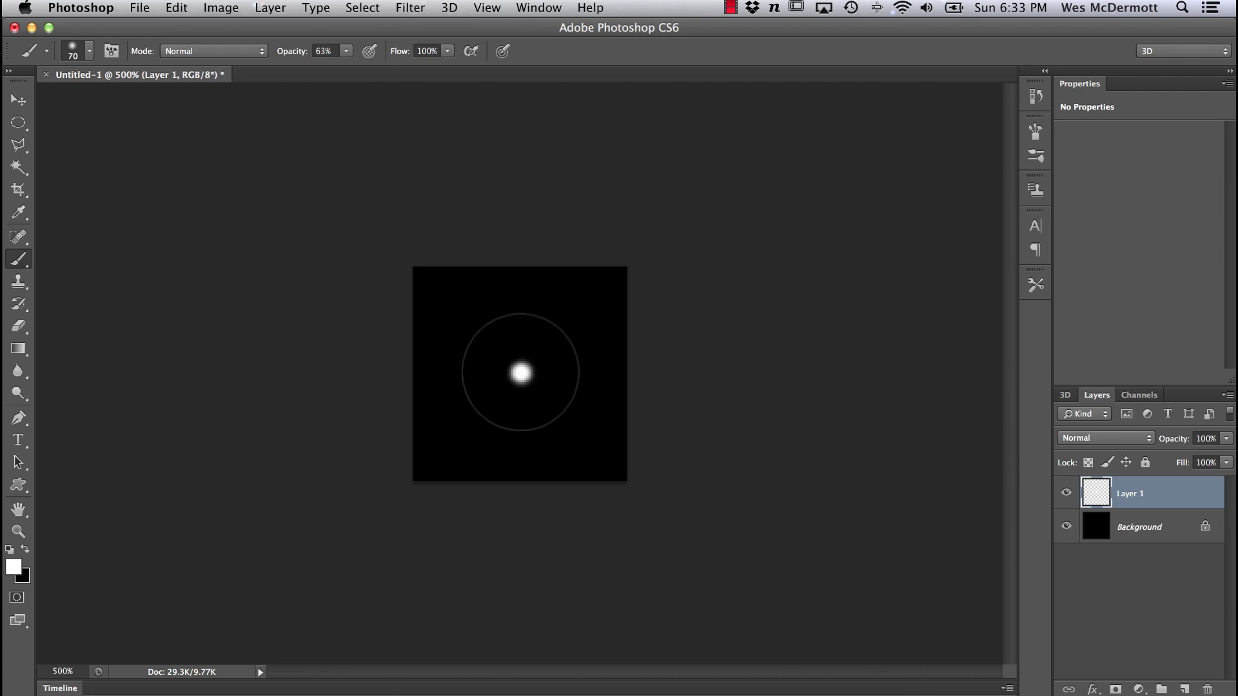
pyautogui.click(521, 374)
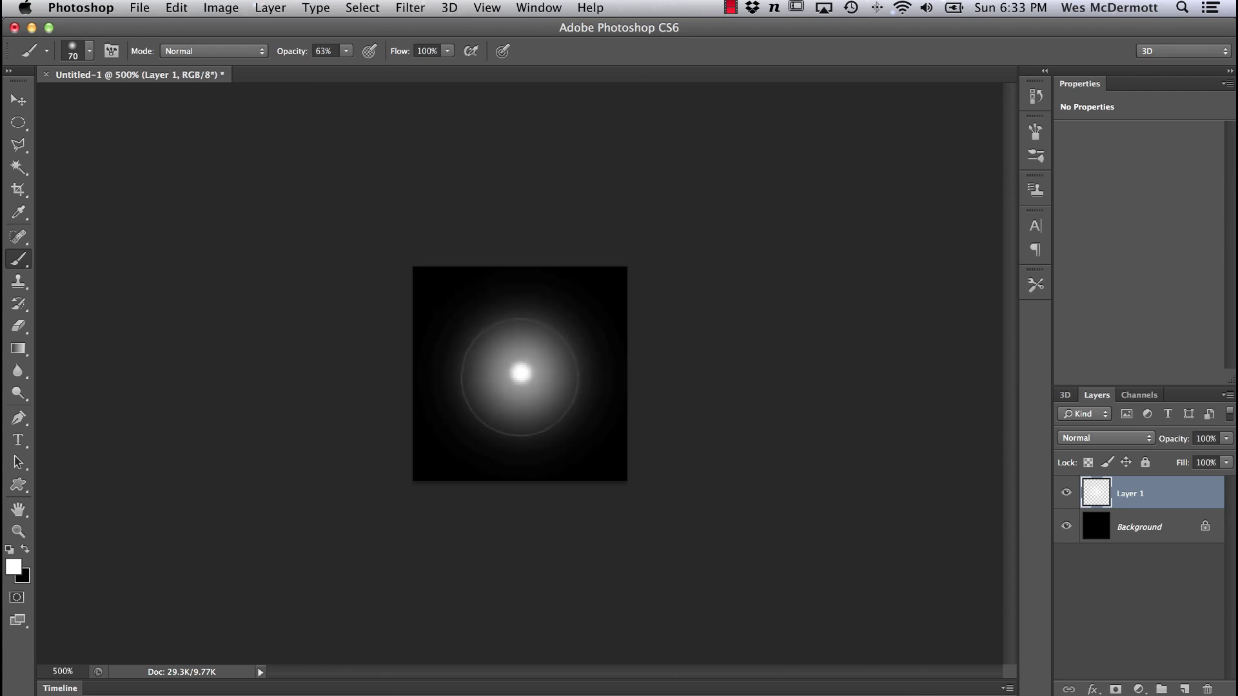
# - Brighten the middle of the glow with two white dabs of the brush at size 40
pyautogui.press('[')
pyautogui.press('[')
pyautogui.press(']')
pyautogui.press(']')
pyautogui.press(']')
pyautogui.press('[')
pyautogui.press('[')
pyautogui.press('[')
pyautogui.click(520, 372)
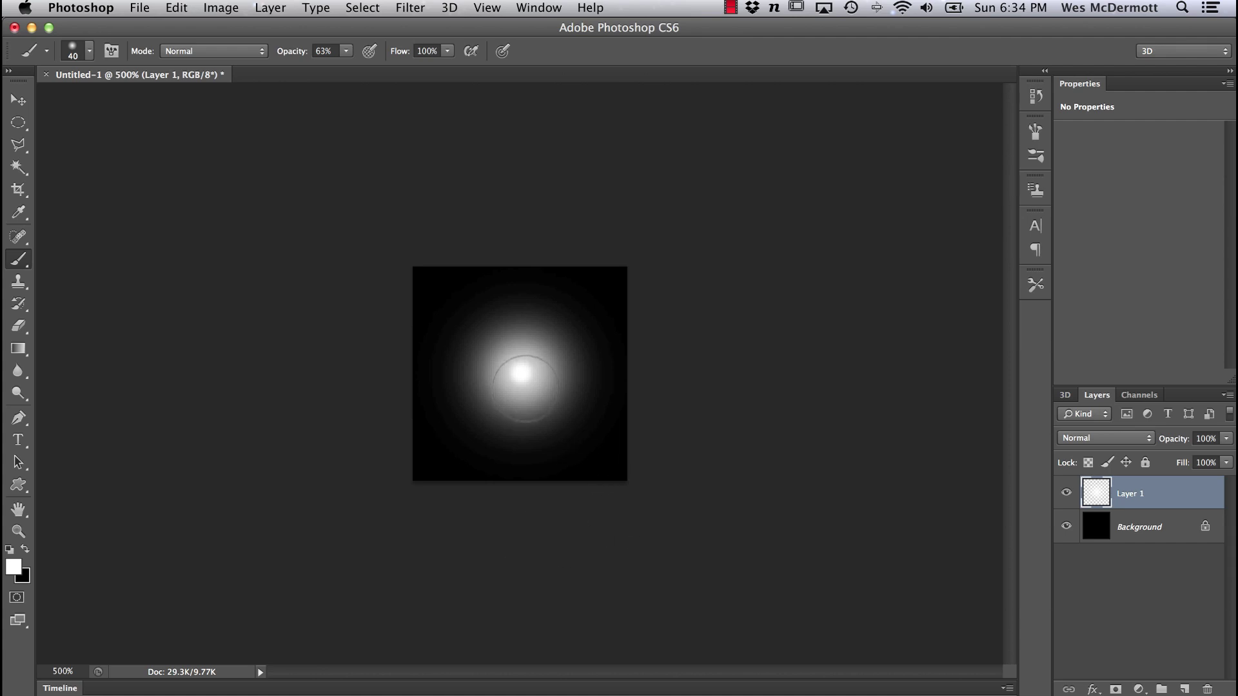
pyautogui.click(524, 382)
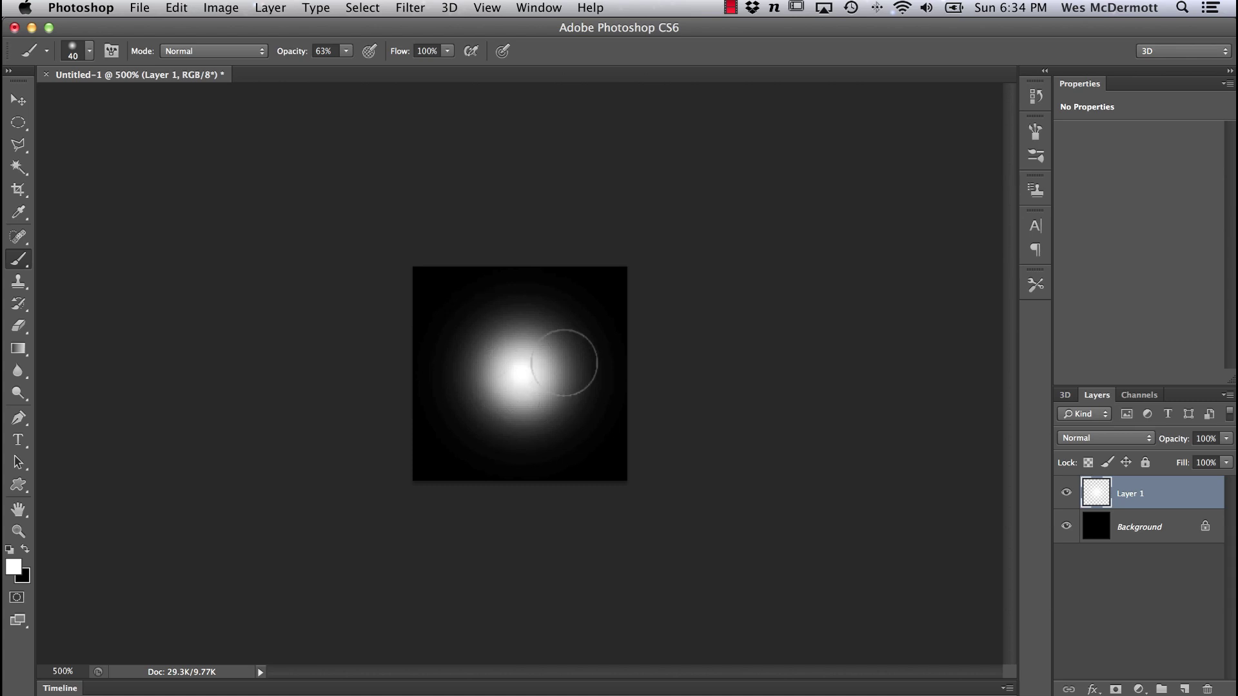
# - Nudge the glow layer so it sits centred on the canvas, and merge it down into the black background
pyautogui.press('v')
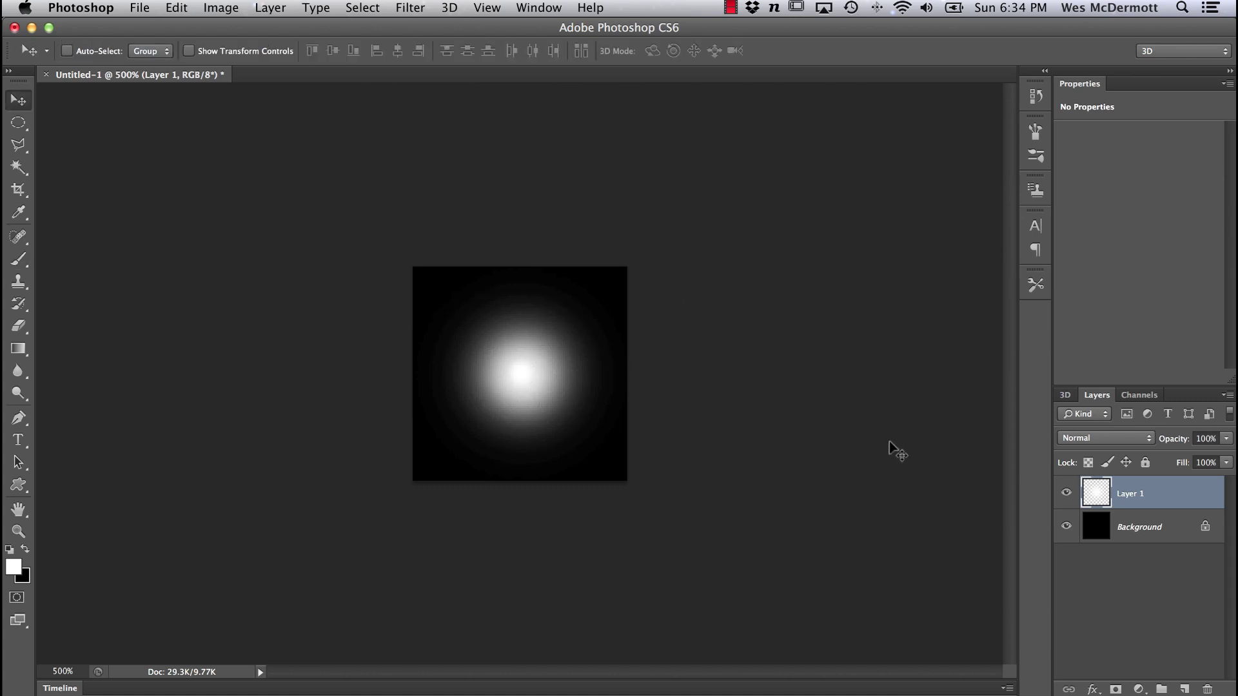
pyautogui.press('Up')
pyautogui.press('Up')
pyautogui.press('Left')
pyautogui.press('Right')
pyautogui.press('Down')
pyautogui.press('Up')
pyautogui.press('Left')
pyautogui.press('Right')
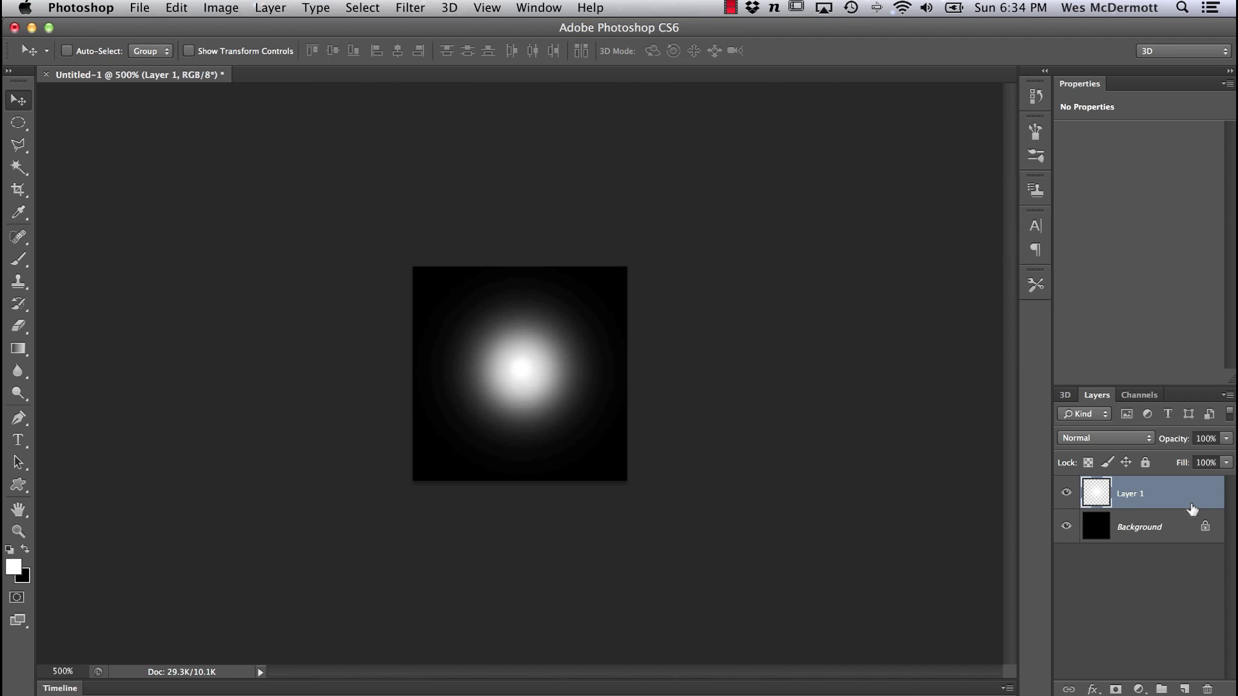
pyautogui.press('super+e')
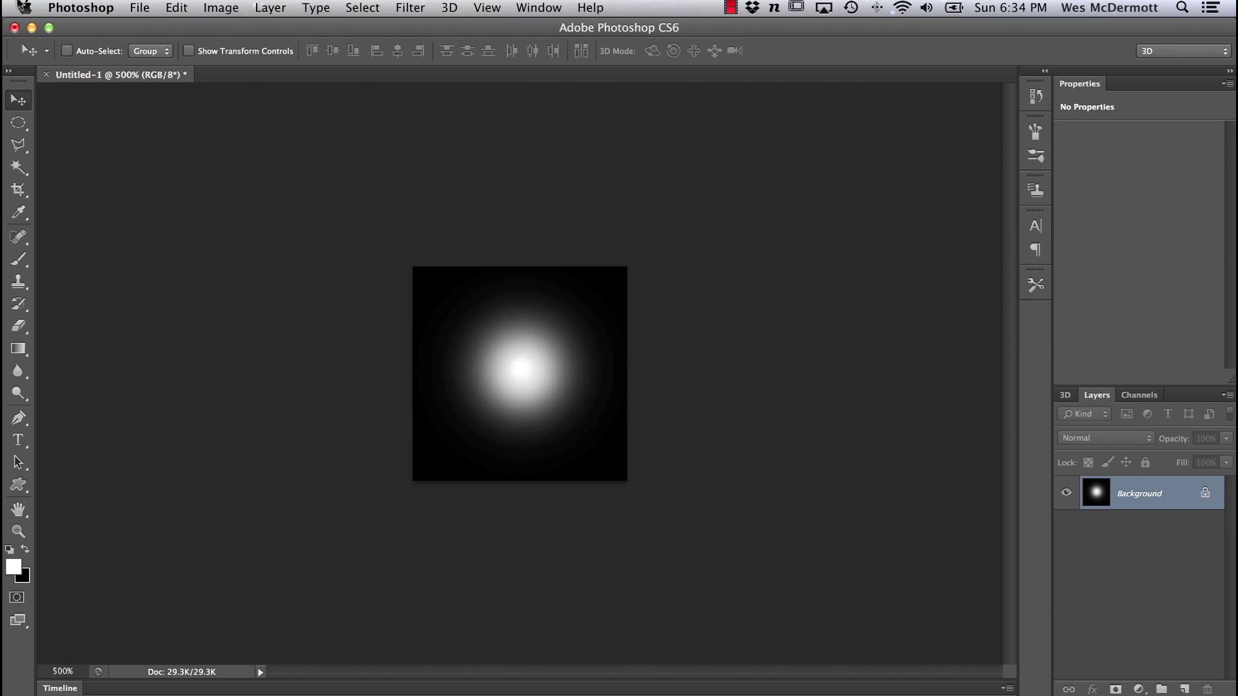
# - Save the image as tracerTexture.png in the project's _Textures folder with Smallest / Slow compression and no interlacing
pyautogui.click(139, 7)
pyautogui.click(505, 278)
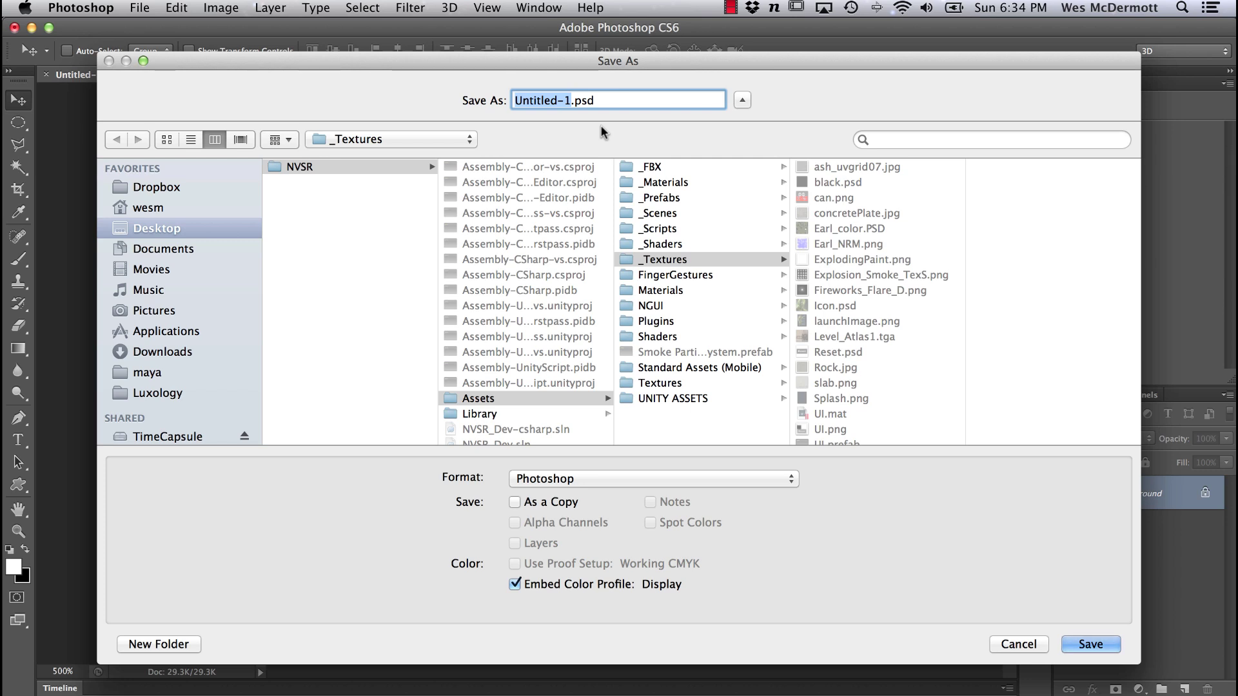
pyautogui.write('tracerTexture')
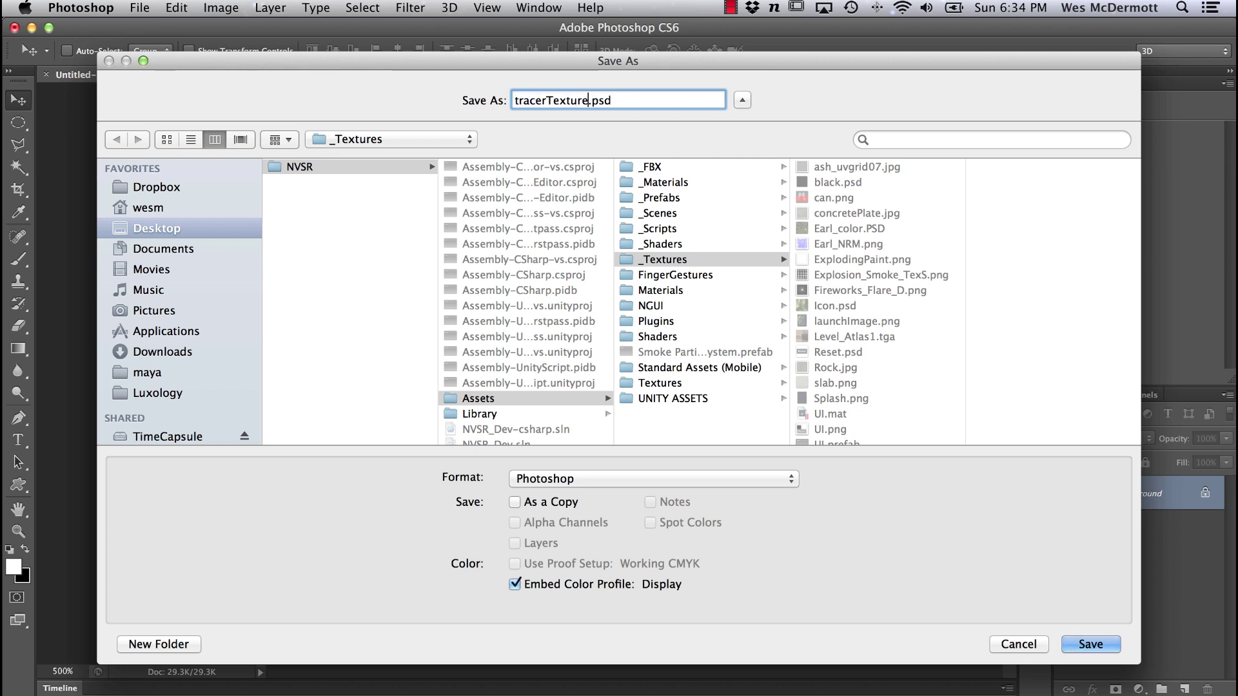
pyautogui.click(548, 479)
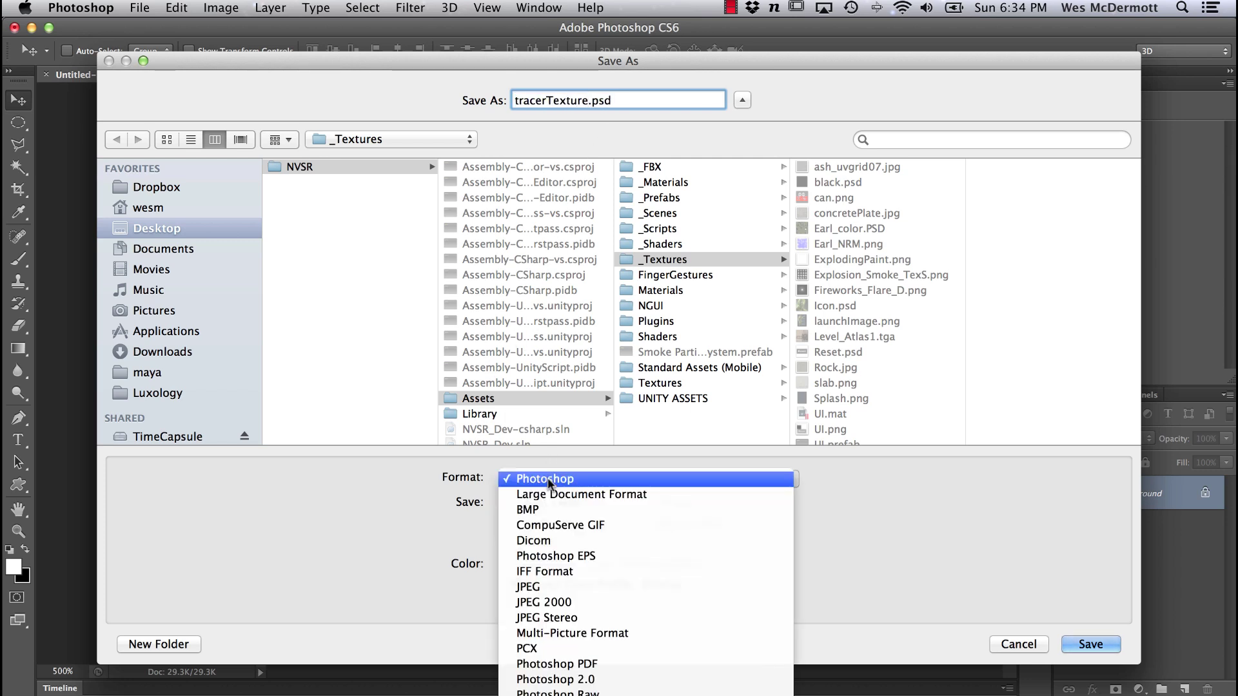
pyautogui.click(548, 687)
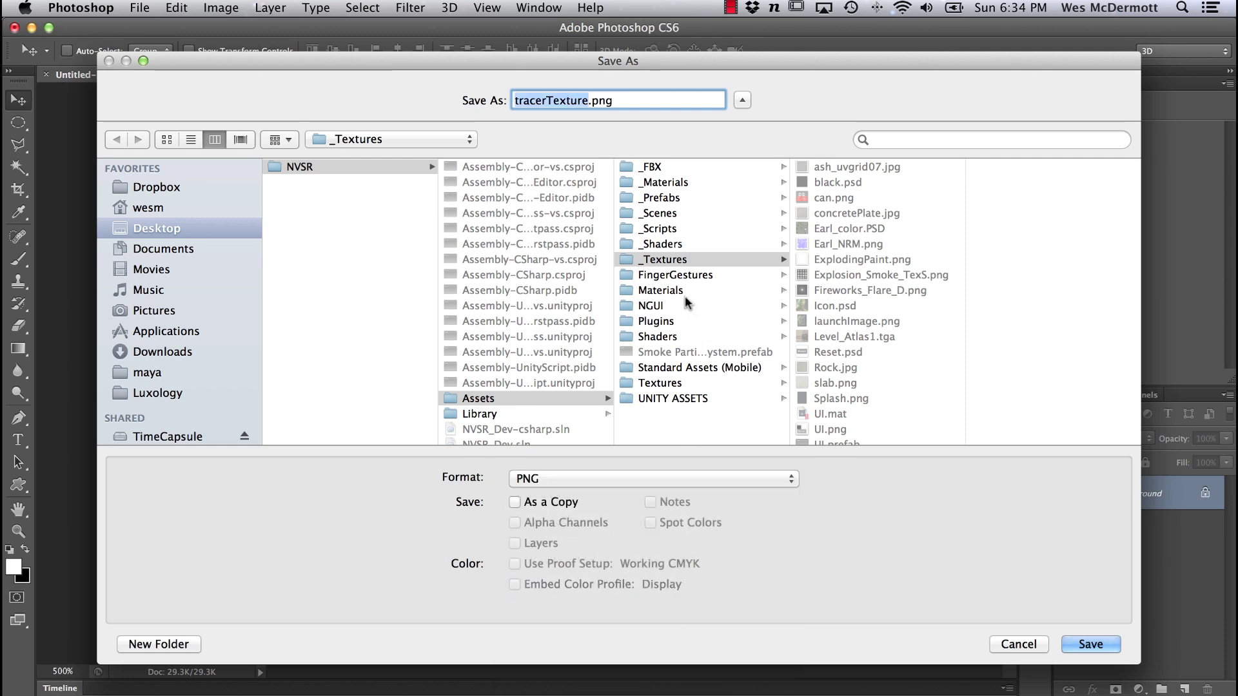
pyautogui.click(1090, 644)
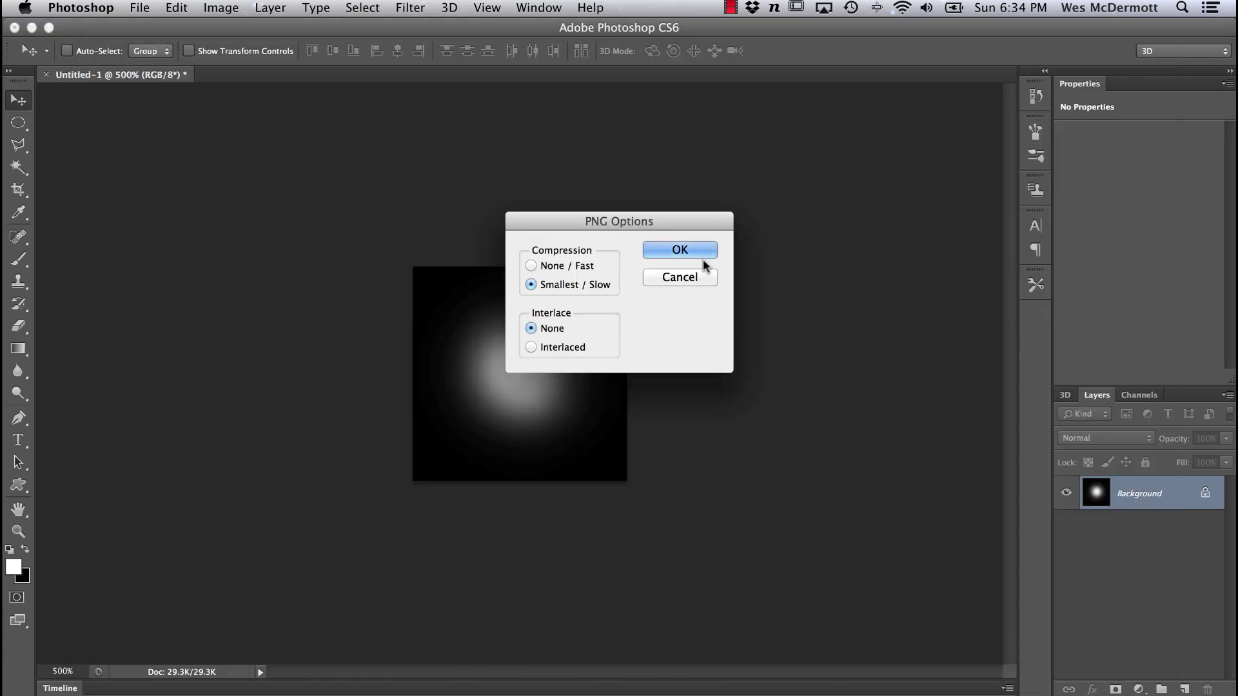
pyautogui.click(679, 252)
# - Switch to Unity and assign tracerTexture from the _Textures folder as TracerMaterial's particle texture
pyautogui.press('super+Tab')
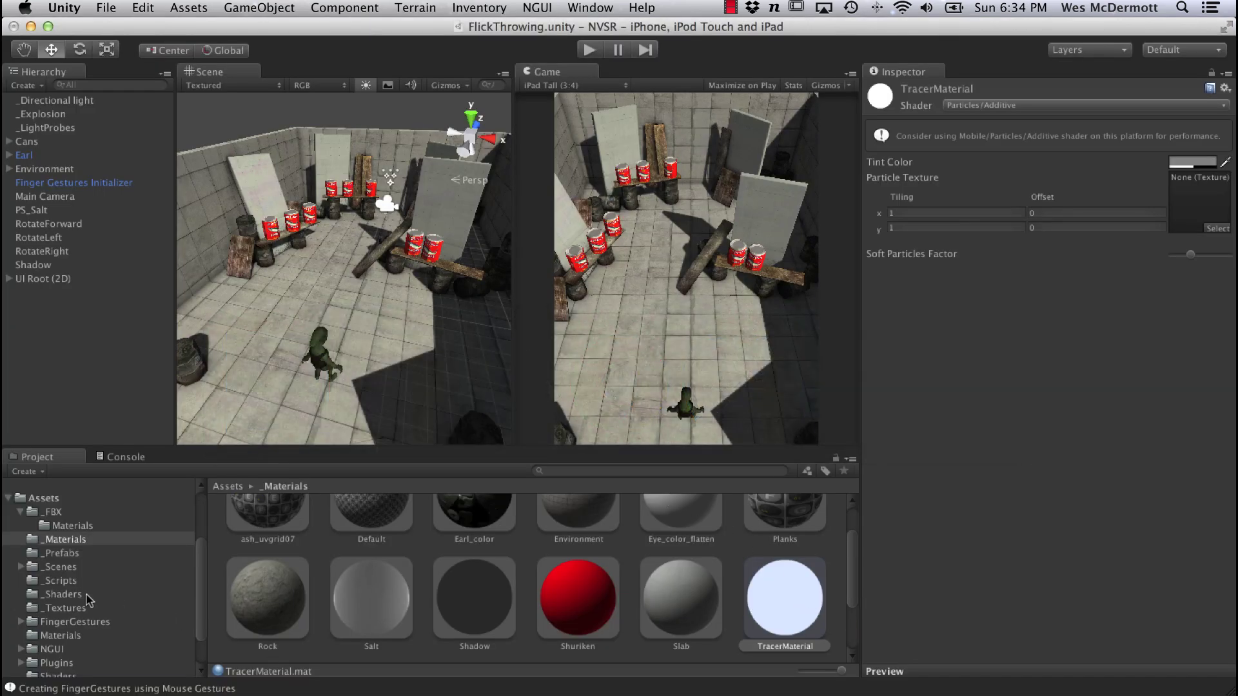
pyautogui.click(64, 607)
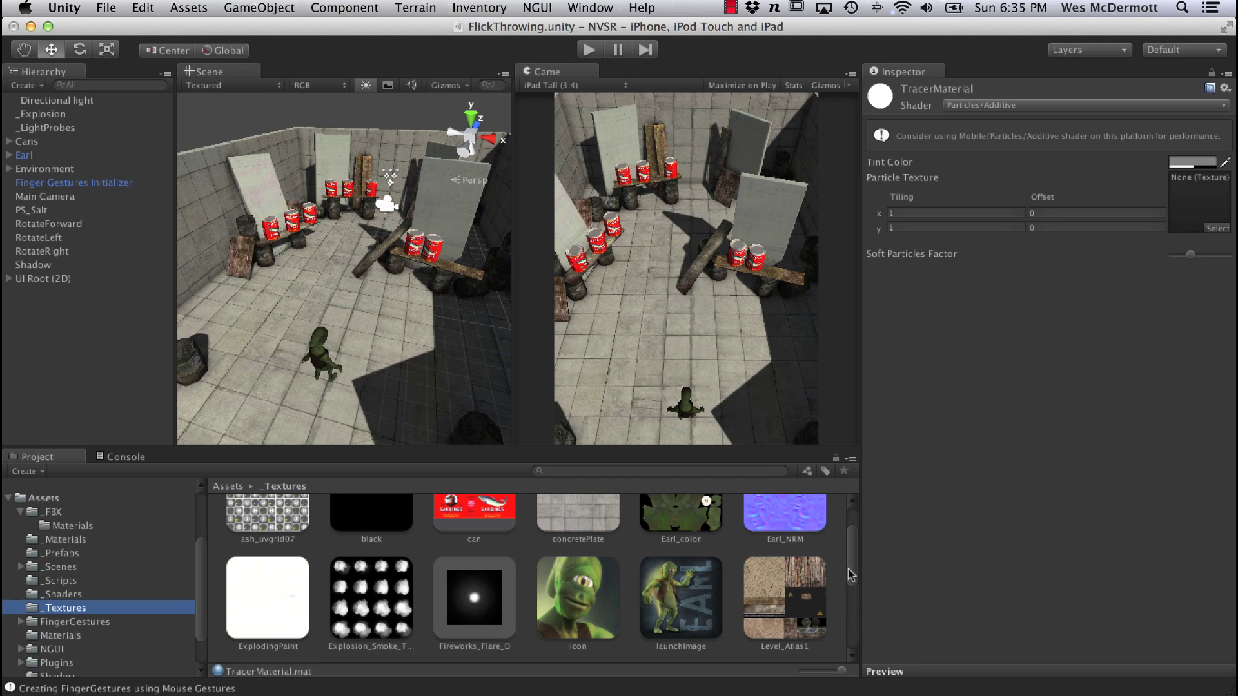
pyautogui.scroll(-2, 850, 584)
pyautogui.scroll(-3, 851, 583)
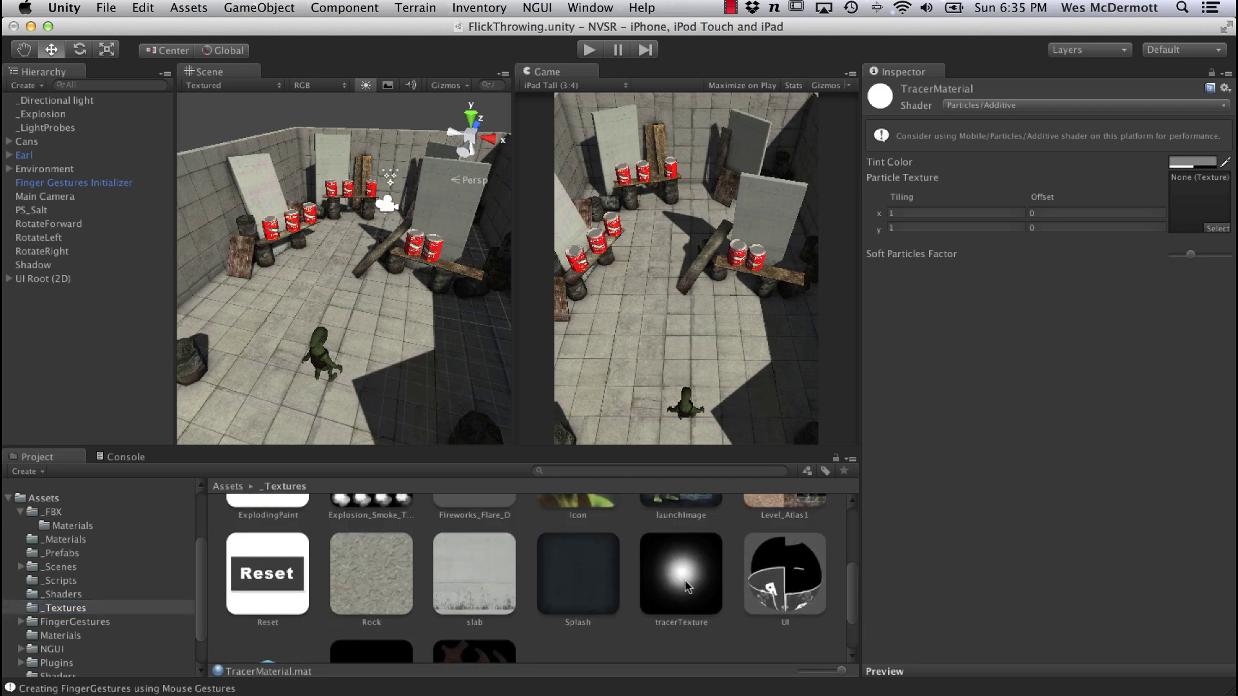
pyautogui.moveTo(680, 576); pyautogui.dragTo(1187, 205)
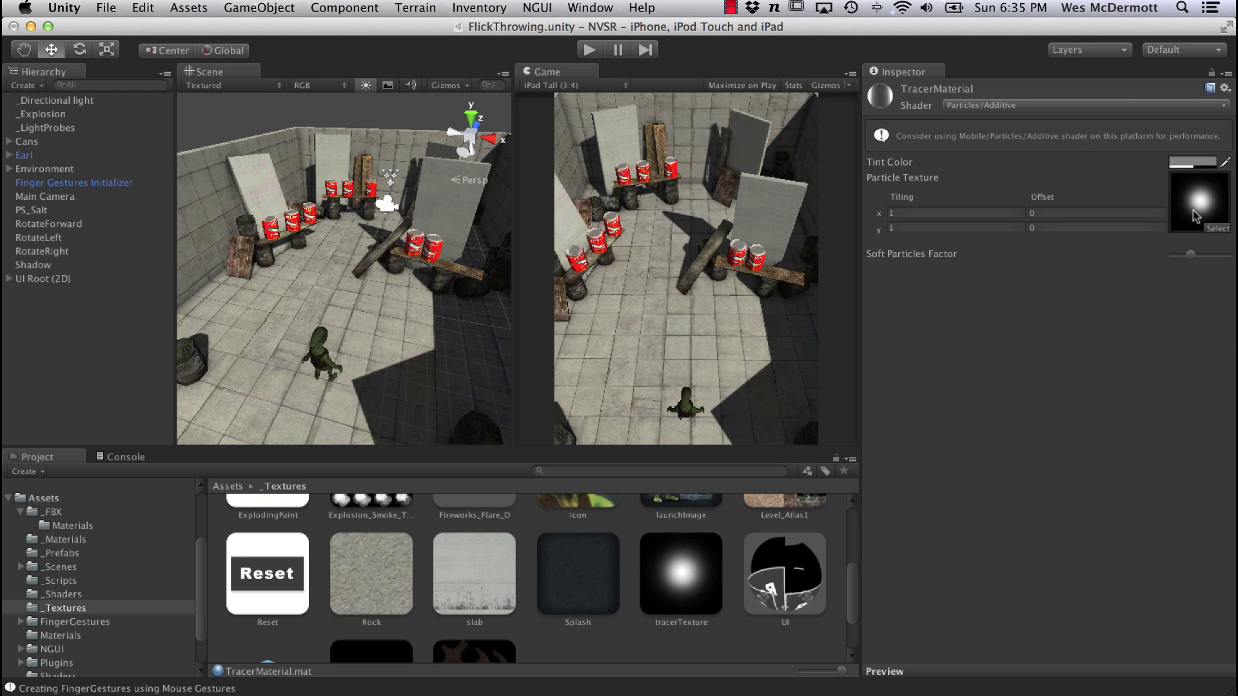
# - Set TracerMaterial's tint color to orange, RGB 245, 162, 7
pyautogui.click(1193, 163)
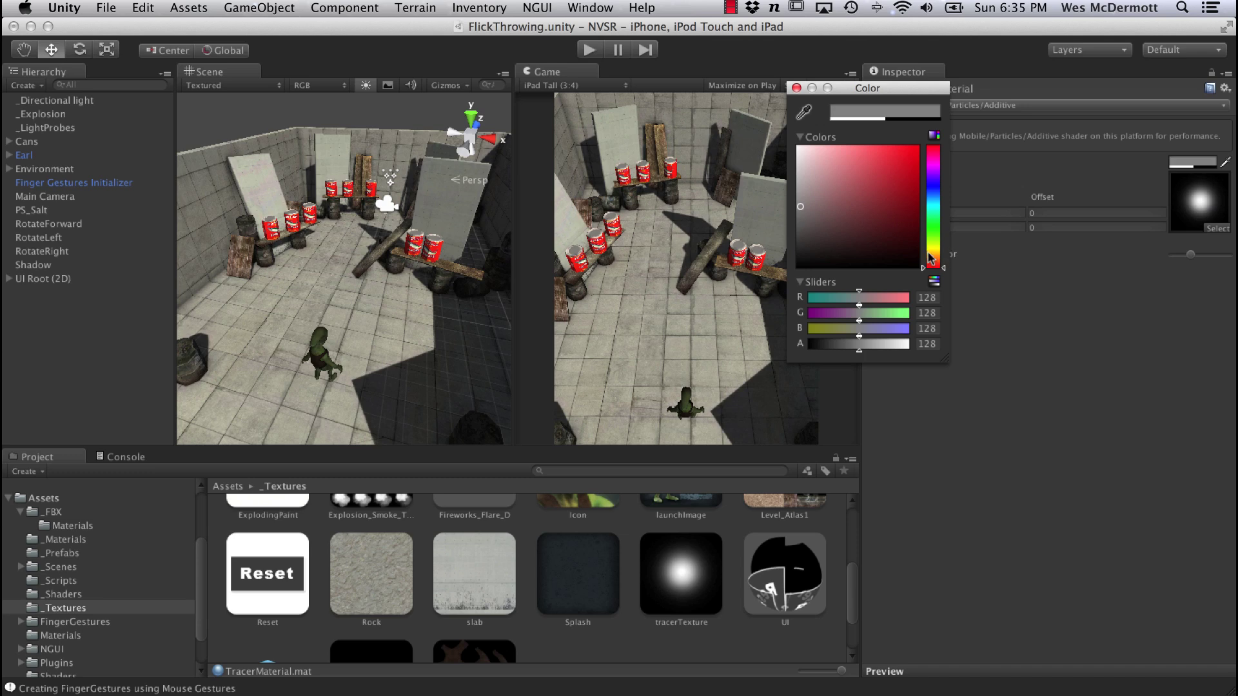
pyautogui.moveTo(929, 255); pyautogui.dragTo(933, 255)
pyautogui.click(913, 157)
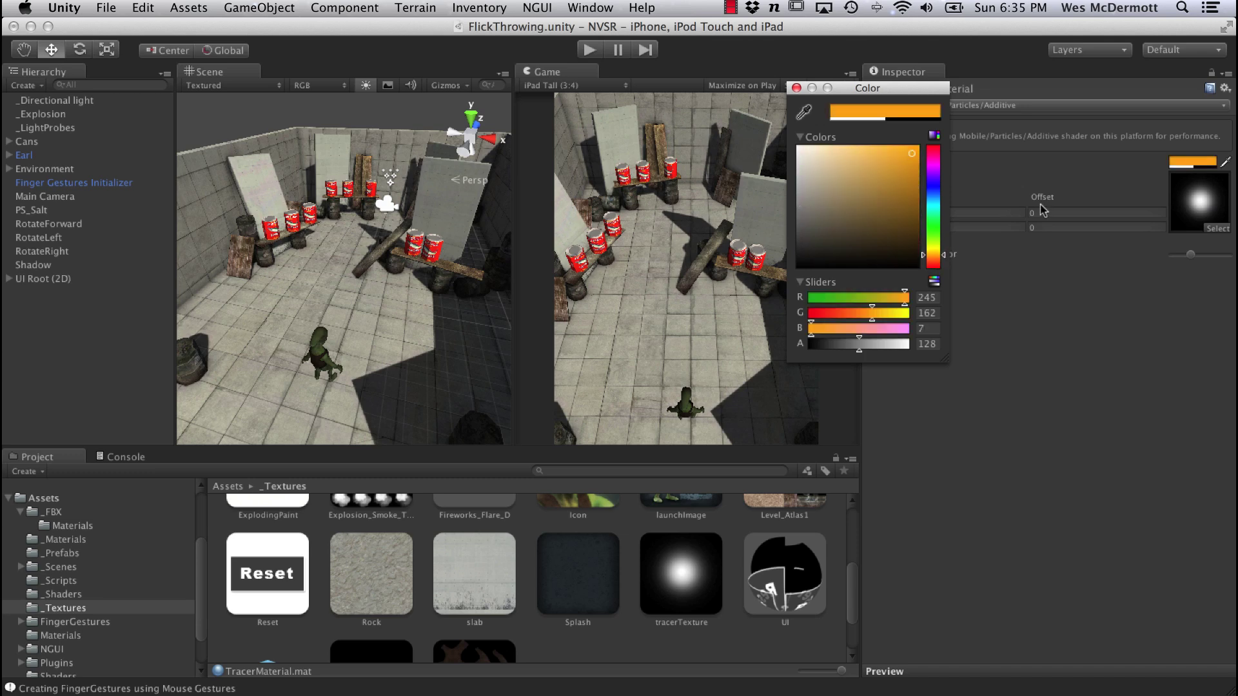
pyautogui.click(796, 88)
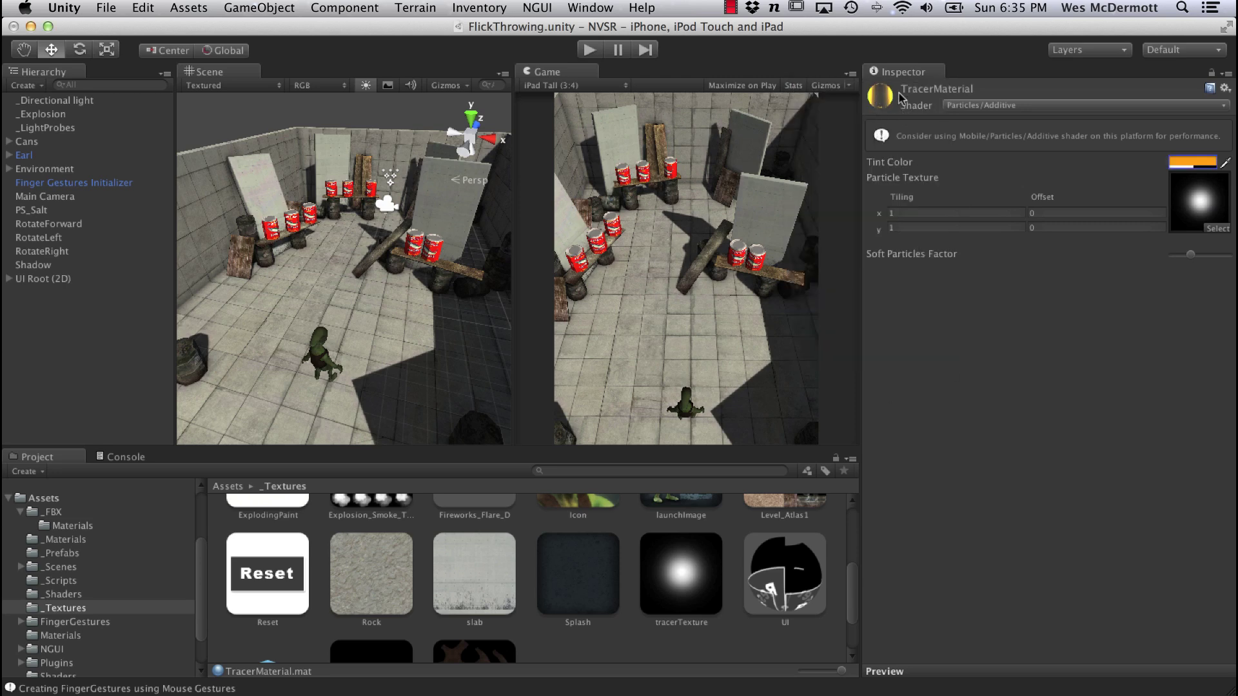
# - Find TracerMaterial in the _Materials folder and raise its Soft Particles Factor slightly
pyautogui.click(75, 539)
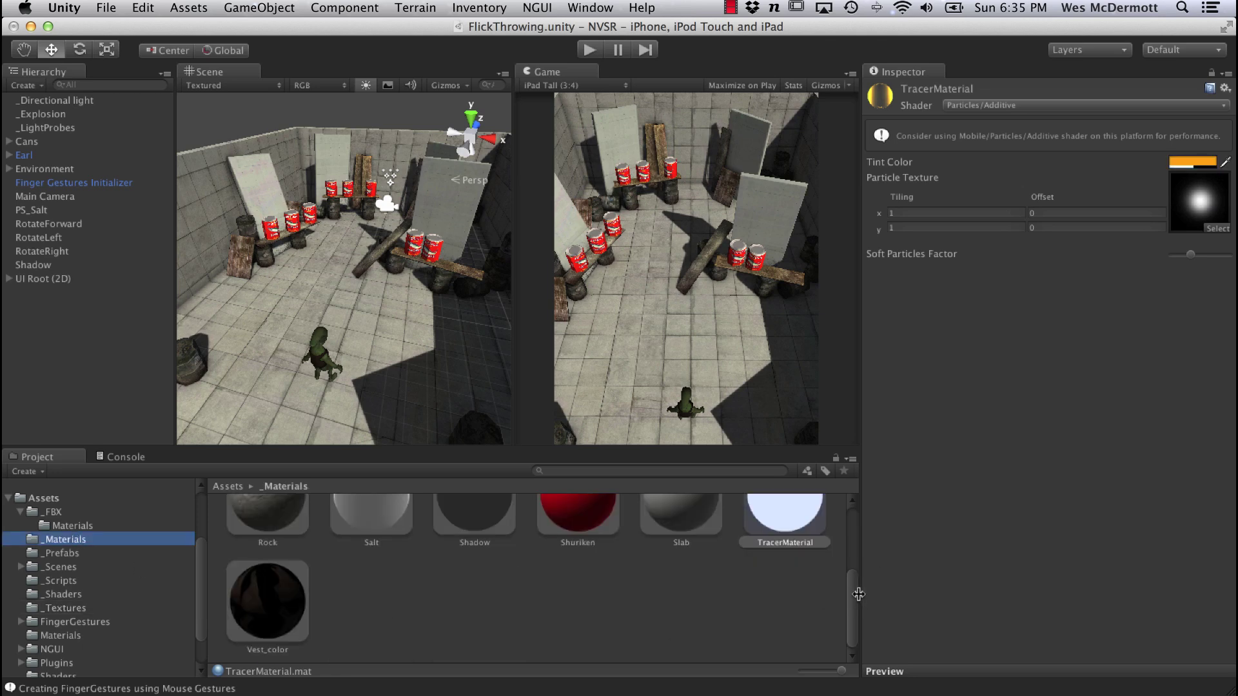
pyautogui.moveTo(858, 594)
pyautogui.mouseDown()
pyautogui.moveTo(856, 565)
pyautogui.moveTo(850, 581)
pyautogui.mouseUp()
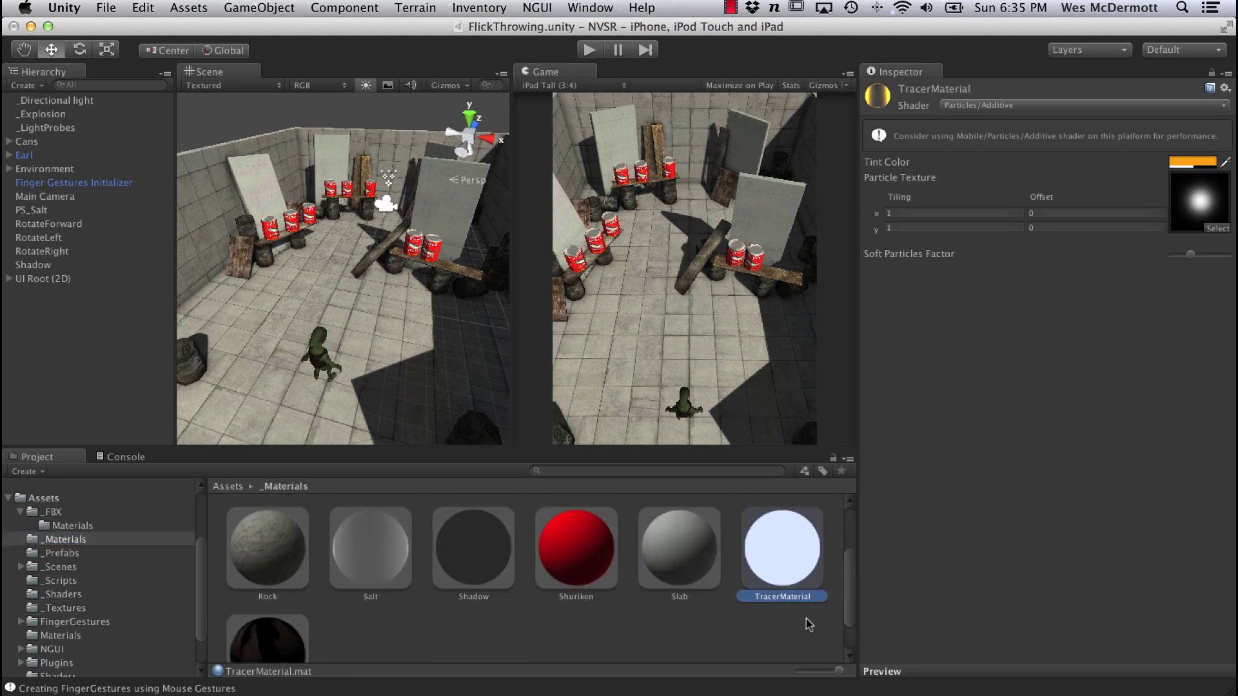
pyautogui.click(806, 619)
pyautogui.click(712, 559)
pyautogui.click(764, 559)
pyautogui.click(879, 90)
pyautogui.click(879, 90)
pyautogui.click(879, 91)
pyautogui.click(878, 89)
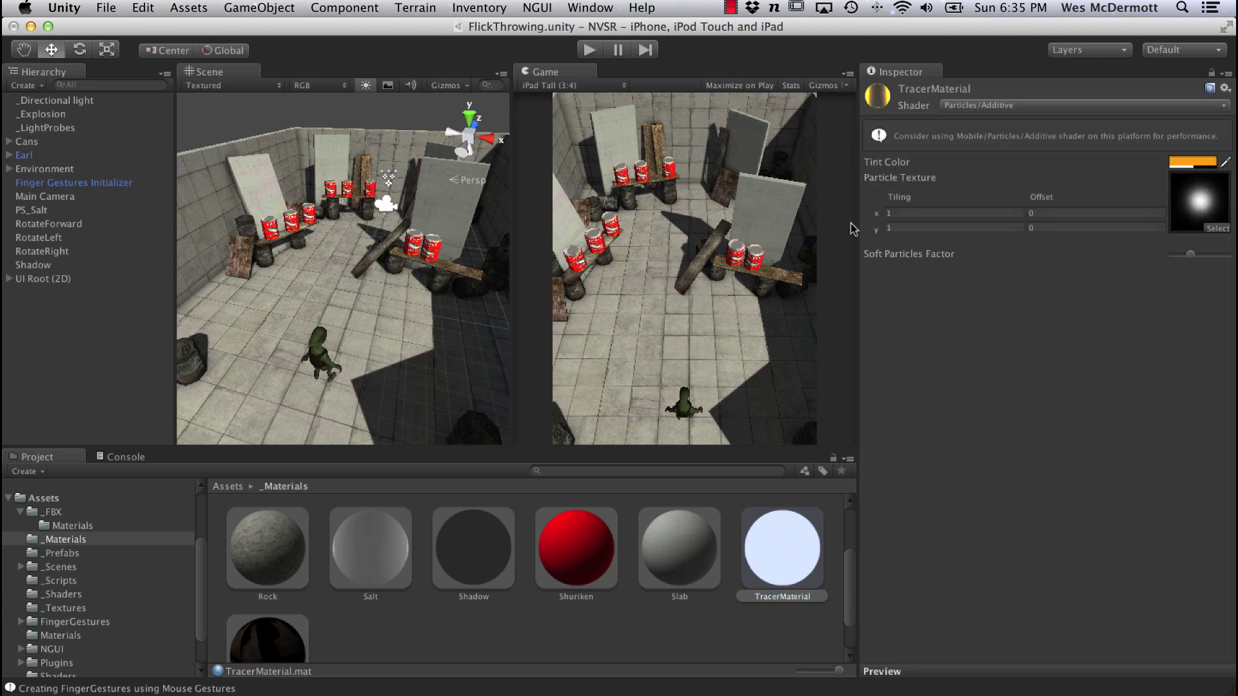
pyautogui.click(698, 523)
pyautogui.click(773, 560)
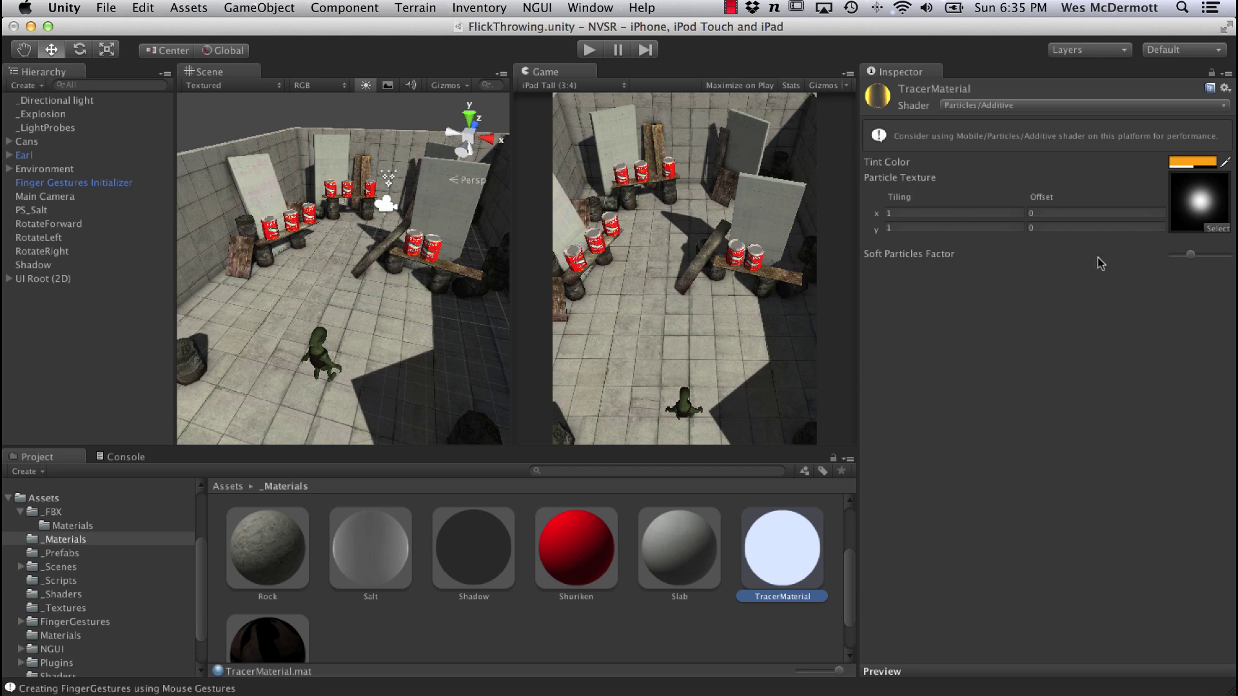
pyautogui.moveTo(1190, 260)
pyautogui.mouseDown()
pyautogui.moveTo(1205, 259)
pyautogui.moveTo(1182, 260)
pyautogui.moveTo(1197, 263)
pyautogui.mouseUp()
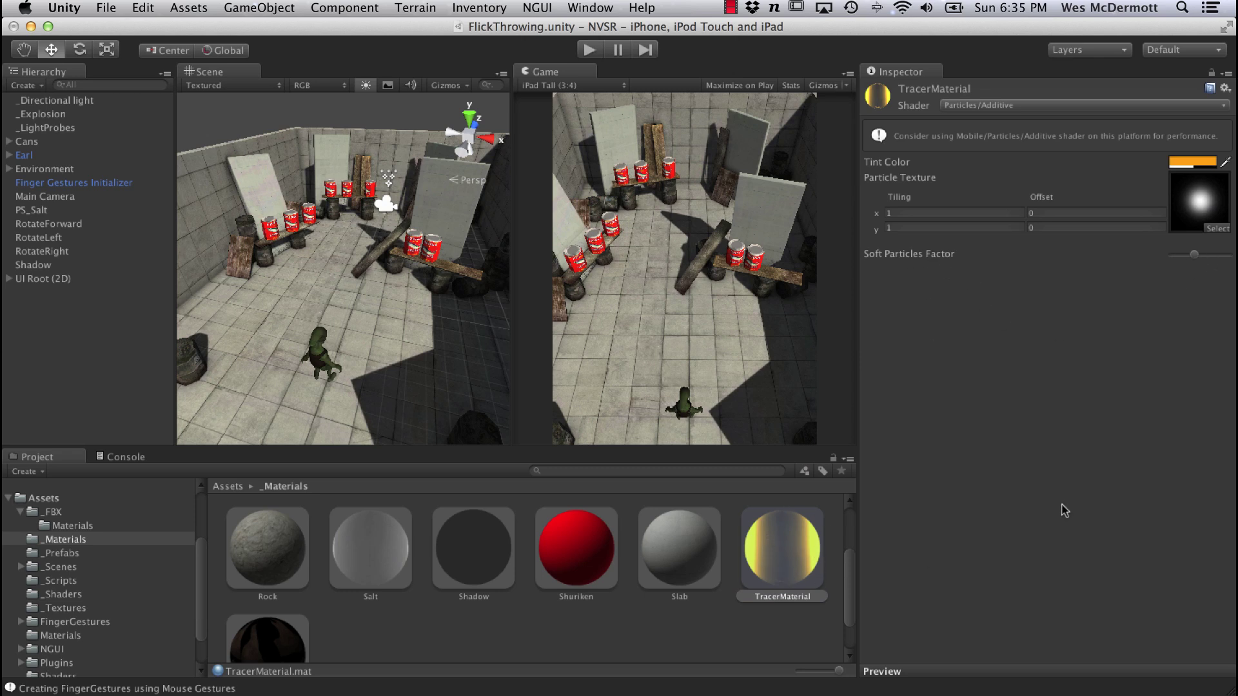
pyautogui.moveTo(1197, 255)
pyautogui.mouseDown()
pyautogui.moveTo(1186, 260)
pyautogui.moveTo(1211, 258)
pyautogui.moveTo(1197, 264)
pyautogui.mouseUp()
# - Assign TracerMaterial to Element 0 of the Shuriken prefab's Trail Renderer and collapse the trail's Colors list
pyautogui.click(76, 557)
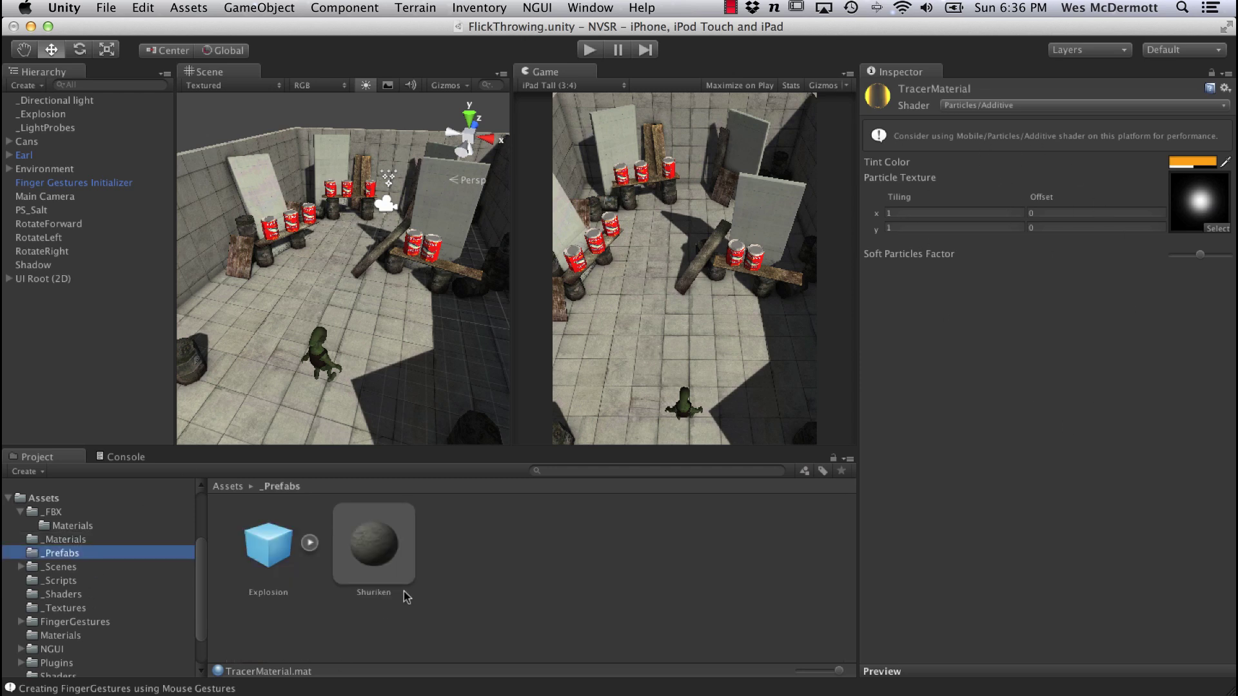
pyautogui.click(389, 555)
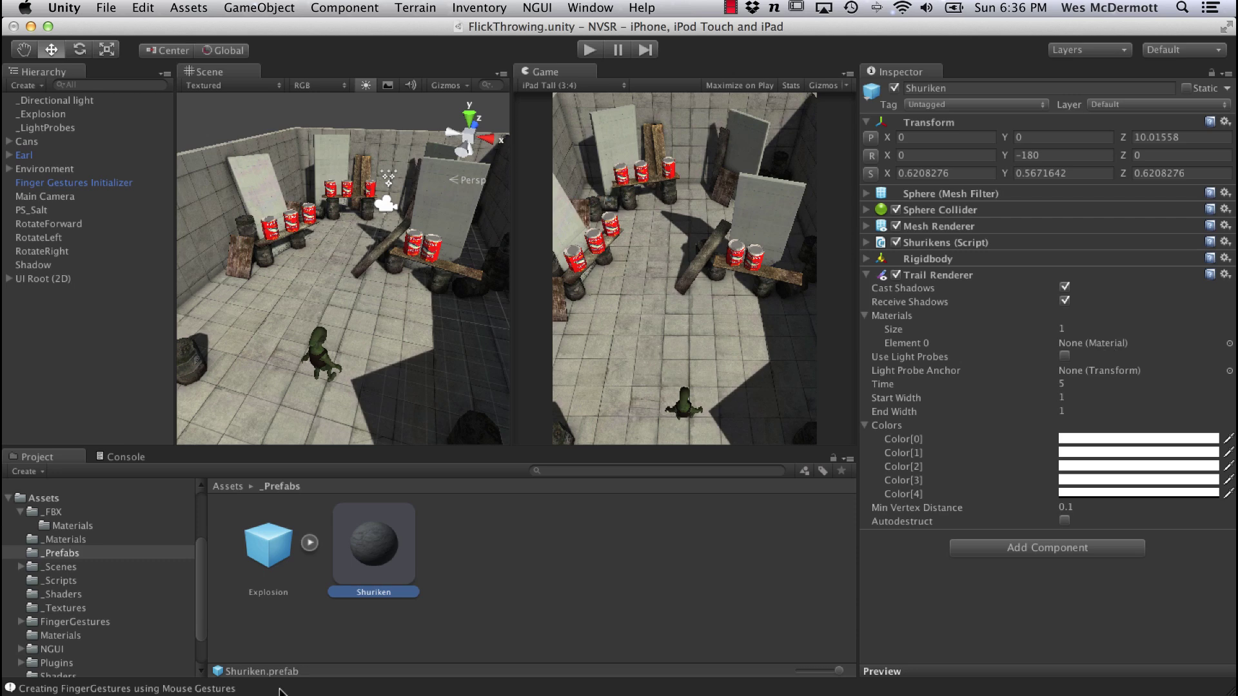
pyautogui.click(81, 539)
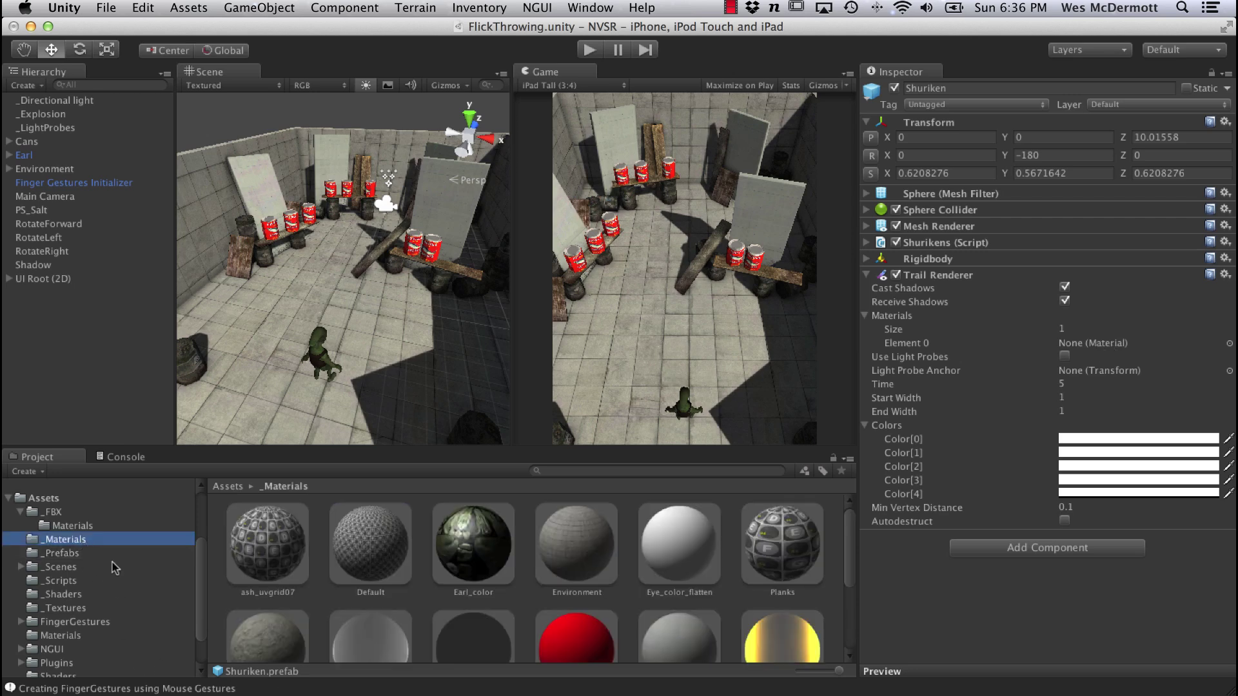
pyautogui.scroll(-2, 746, 622)
pyautogui.moveTo(746, 622); pyautogui.dragTo(1095, 342)
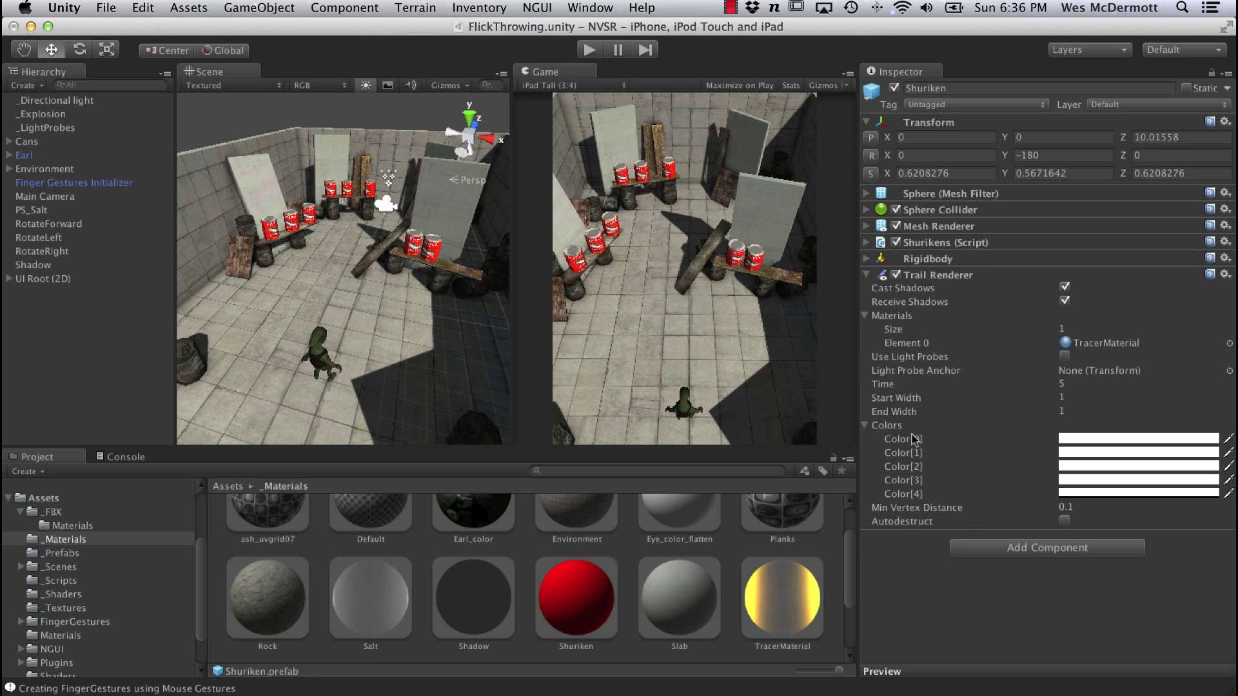
pyautogui.click(865, 426)
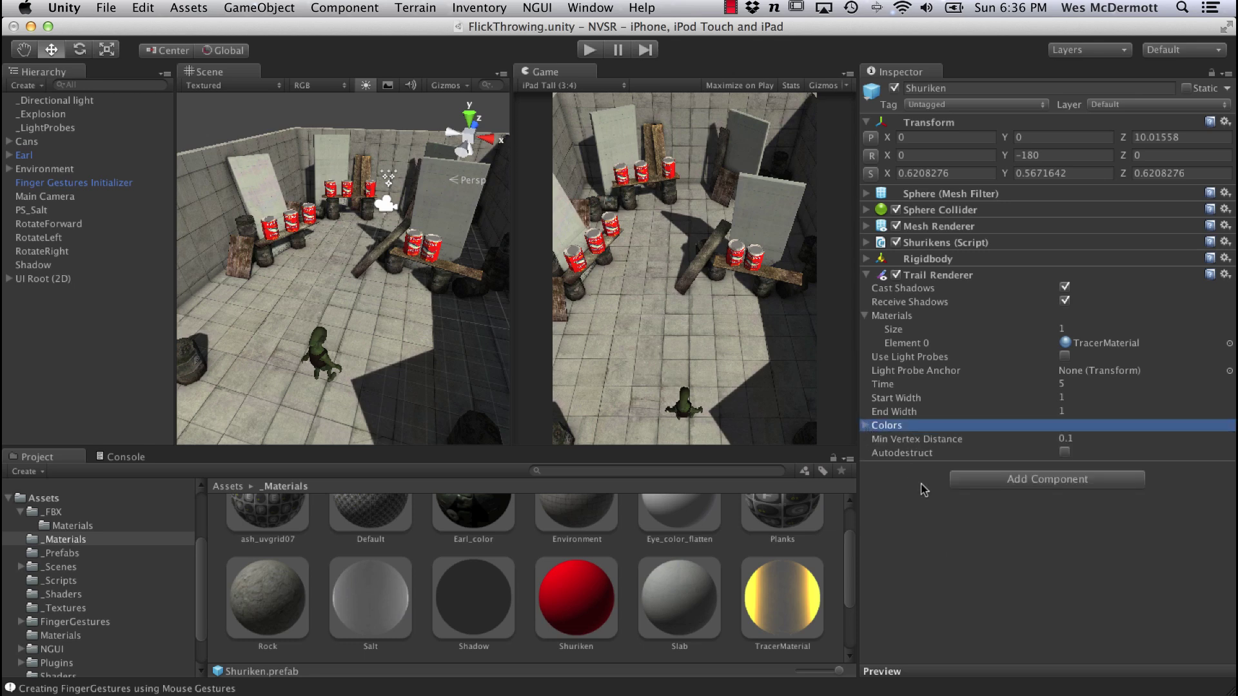
# - Run the game and throw several shurikens in different directions to examine the trail
pyautogui.click(588, 50)
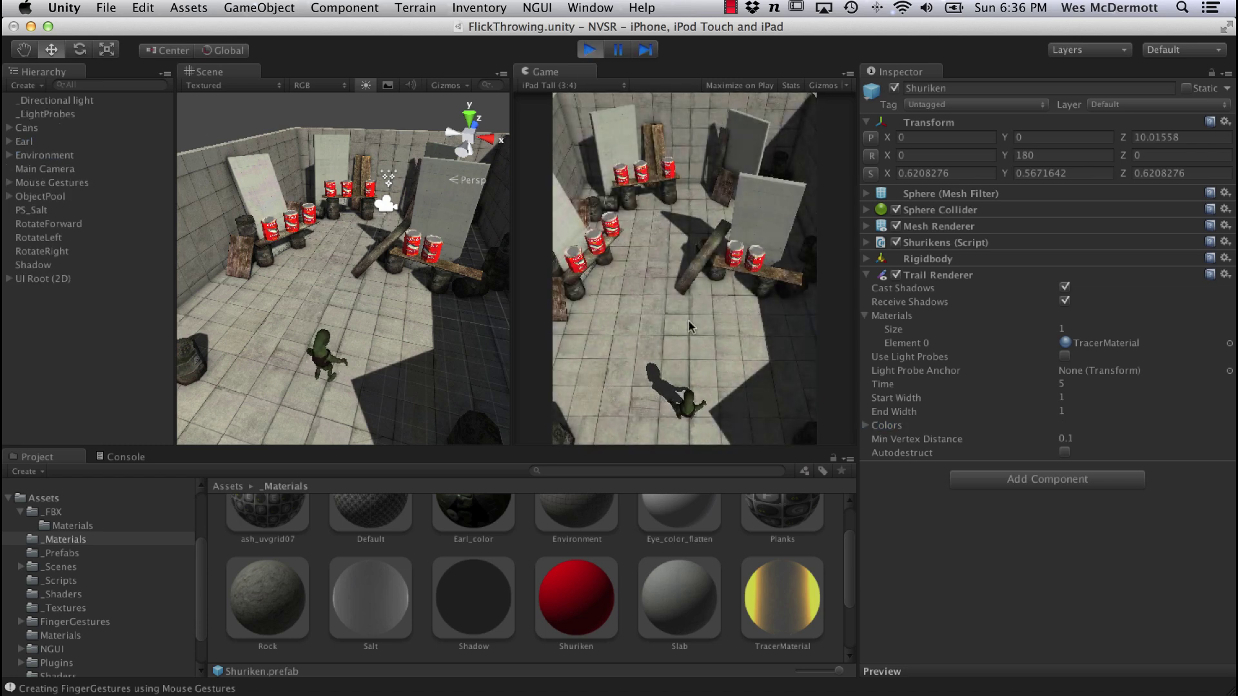
pyautogui.moveTo(691, 293); pyautogui.dragTo(675, 233)
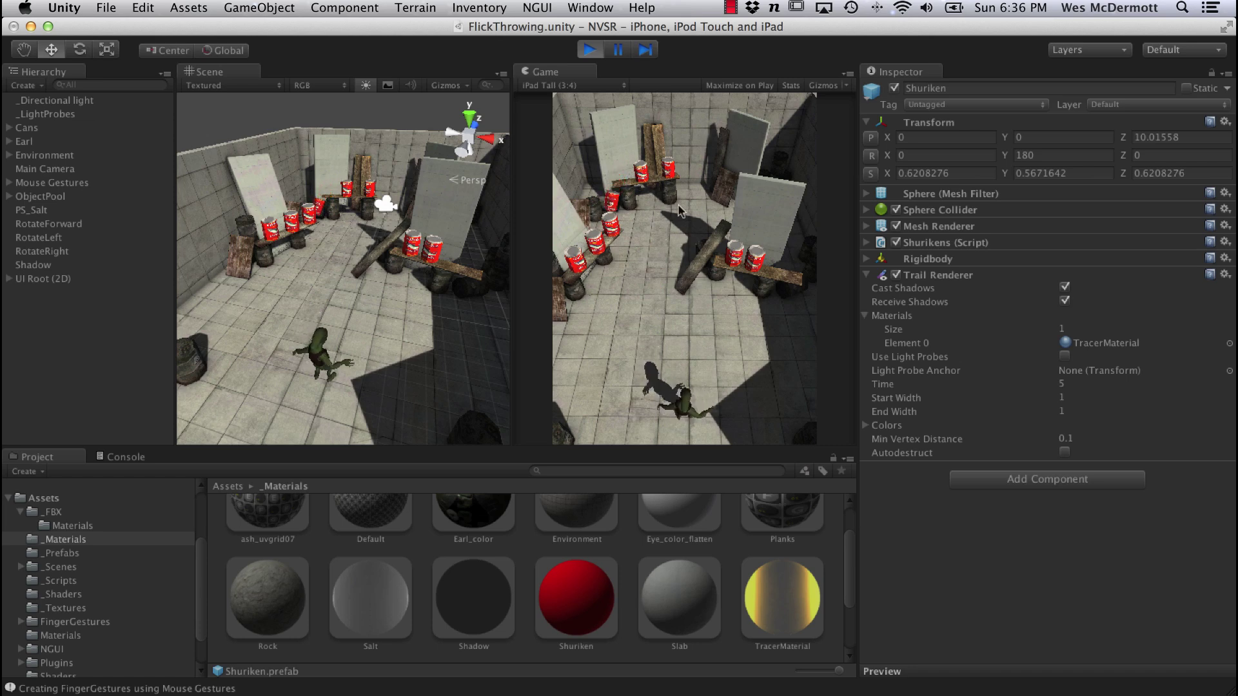
pyautogui.moveTo(682, 365); pyautogui.dragTo(670, 297)
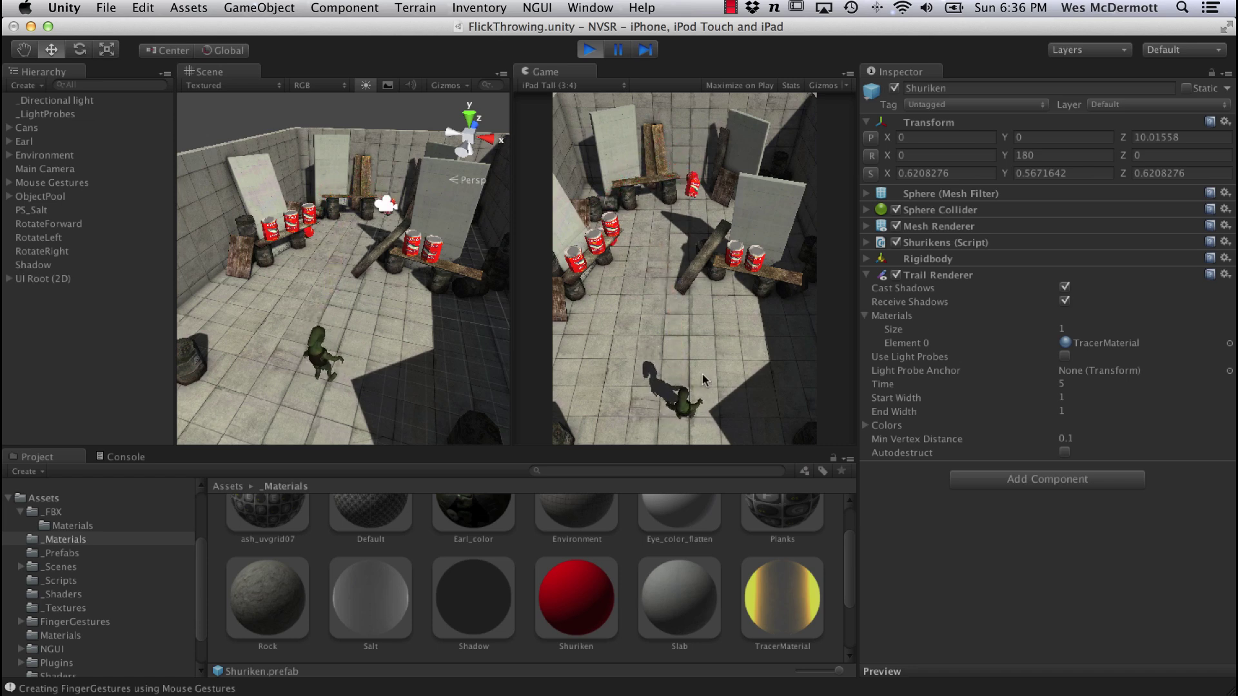
pyautogui.moveTo(702, 378); pyautogui.dragTo(689, 348)
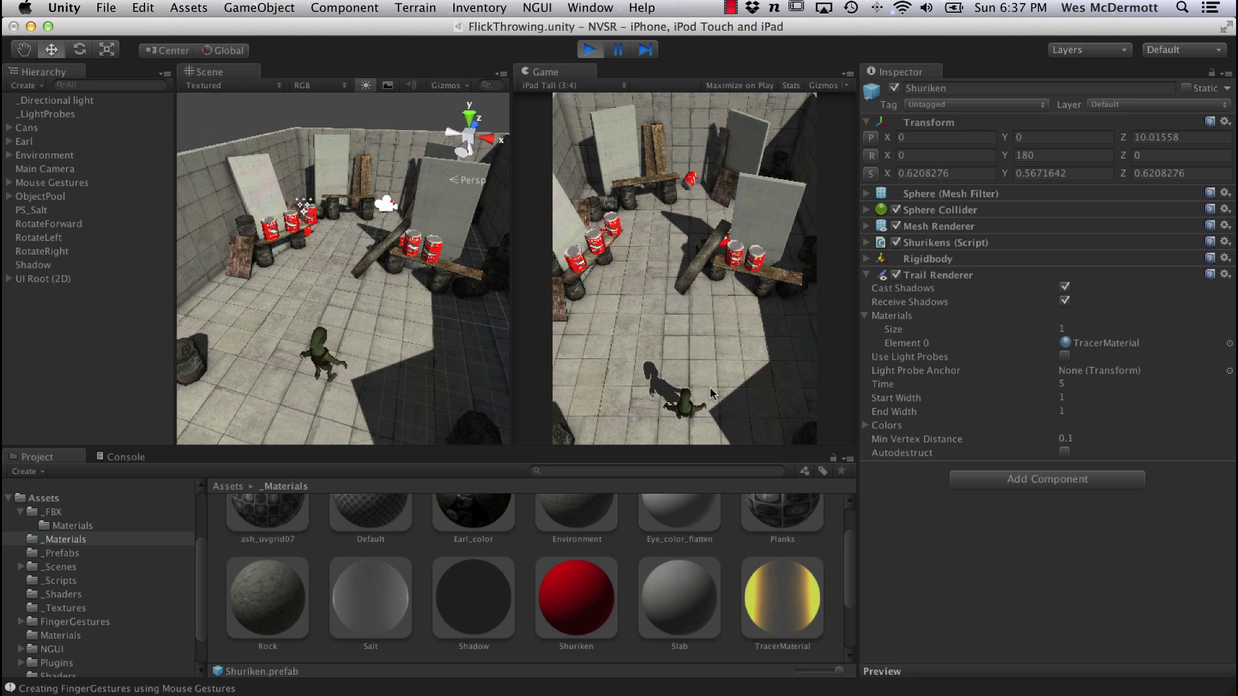
pyautogui.moveTo(707, 365); pyautogui.dragTo(720, 304)
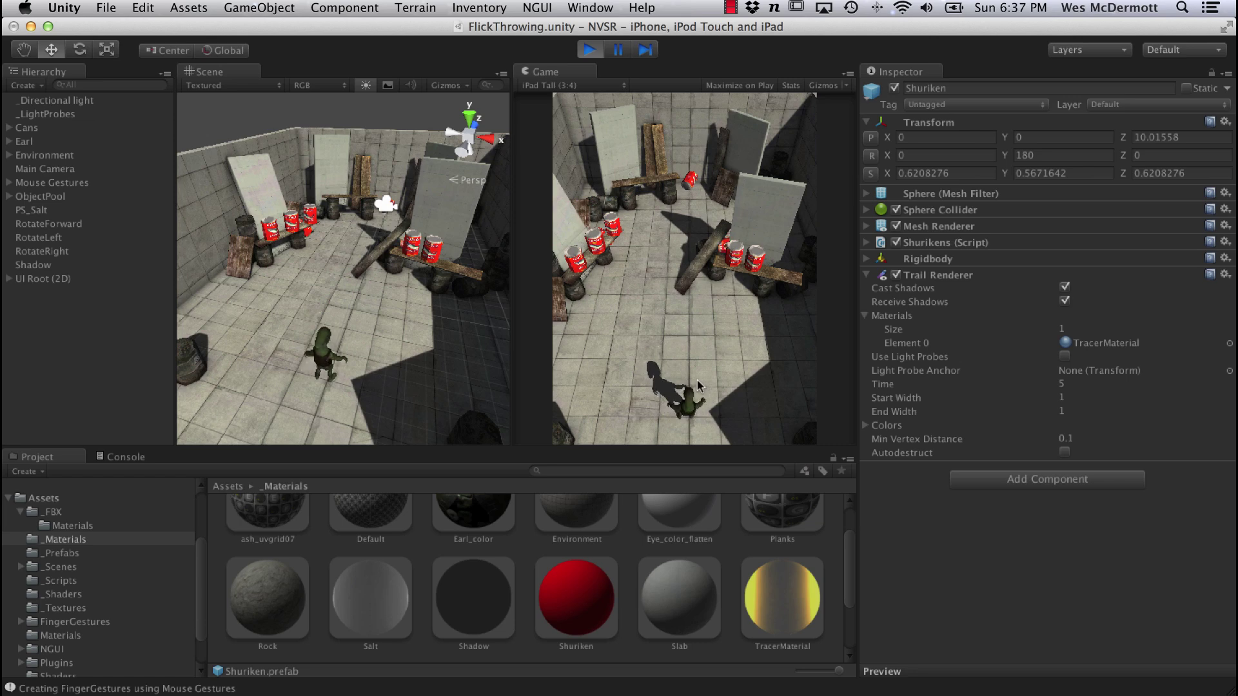
pyautogui.moveTo(671, 372); pyautogui.dragTo(617, 285)
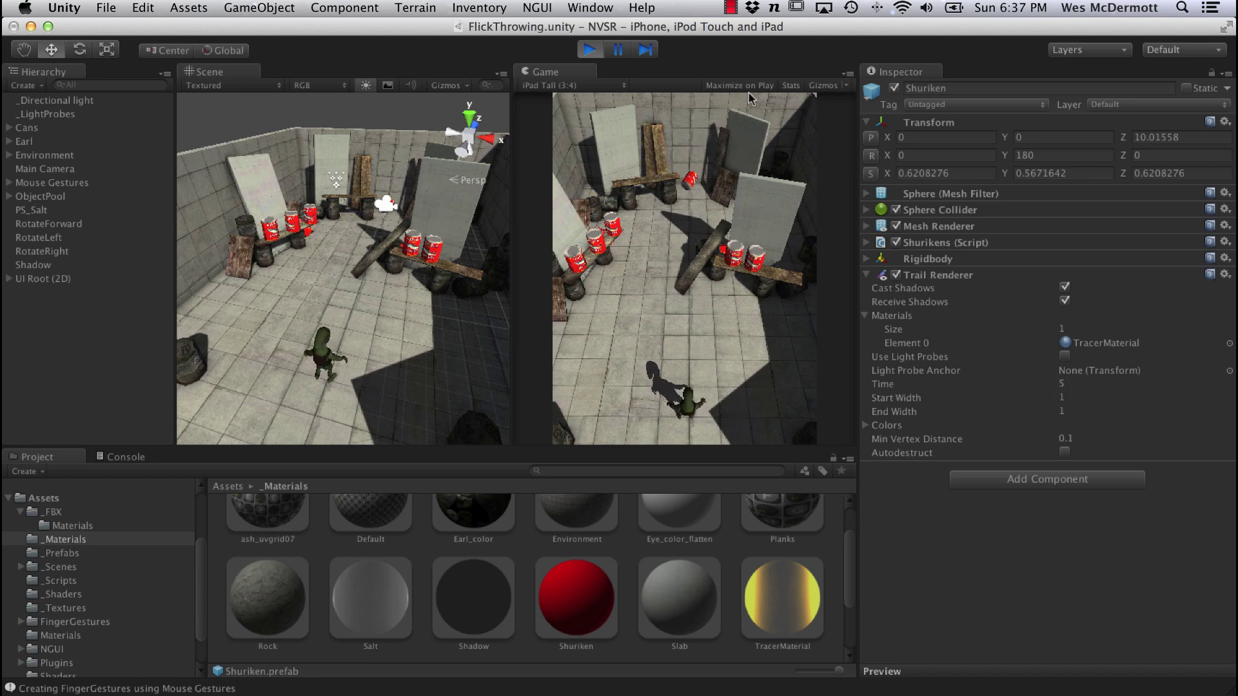
# - Set the Trail Renderer's Time to 12 and throw a shuriken to test the trail
pyautogui.click(888, 385)
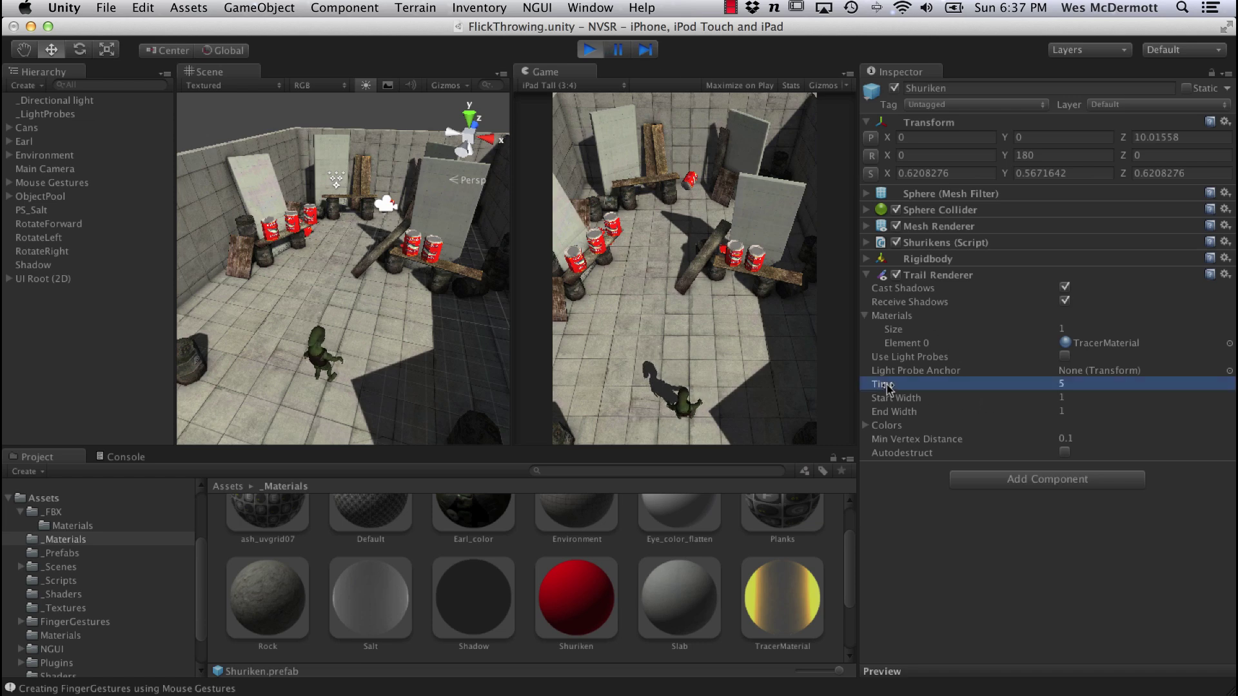
pyautogui.moveTo(900, 386); pyautogui.dragTo(1016, 385)
pyautogui.click(1085, 382)
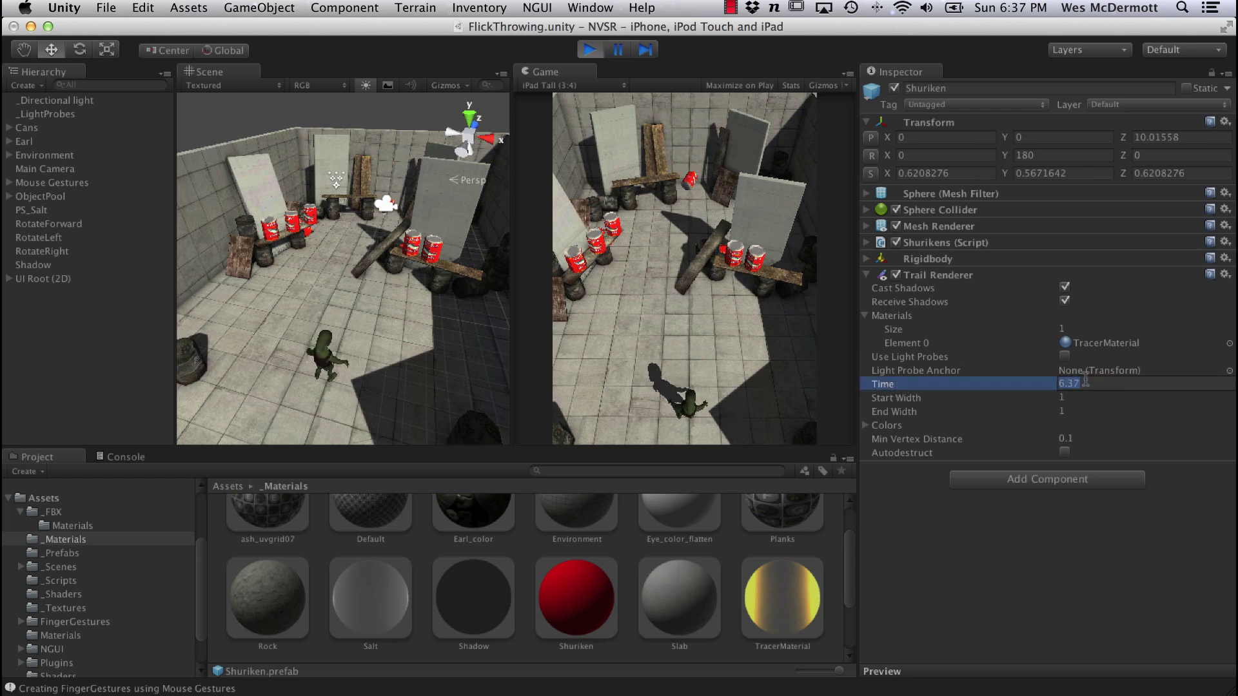
pyautogui.write('12')
pyautogui.press('Return')
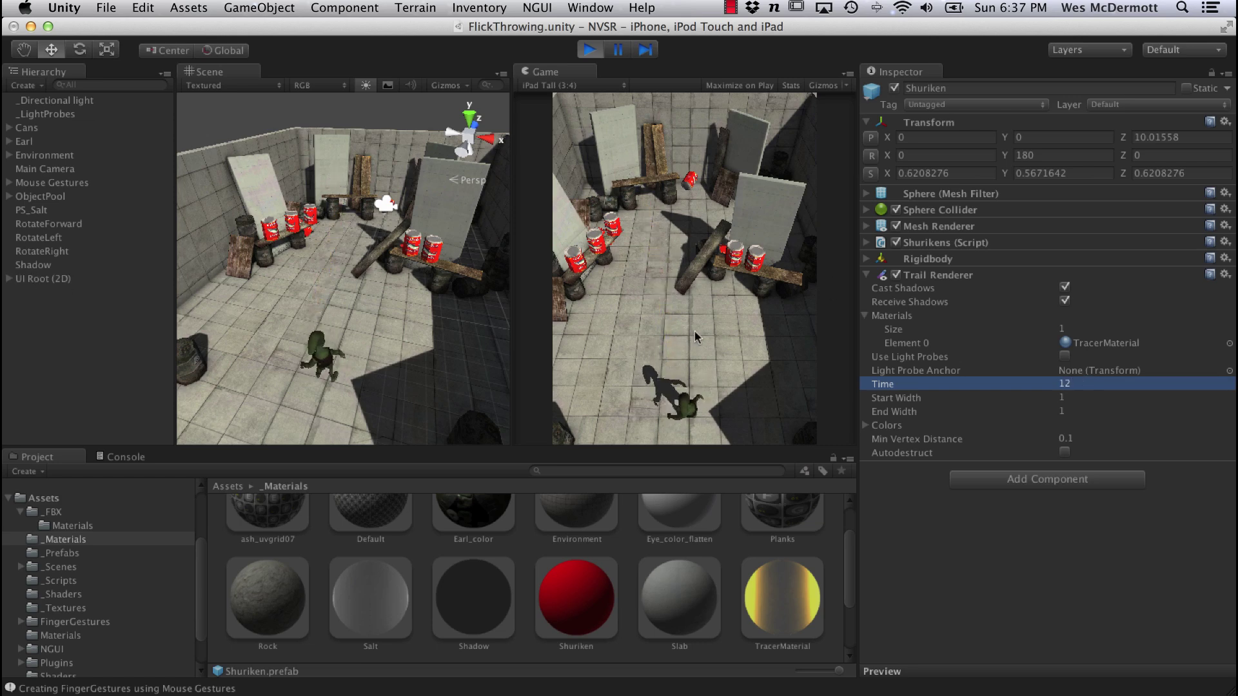
pyautogui.moveTo(712, 346); pyautogui.dragTo(726, 255)
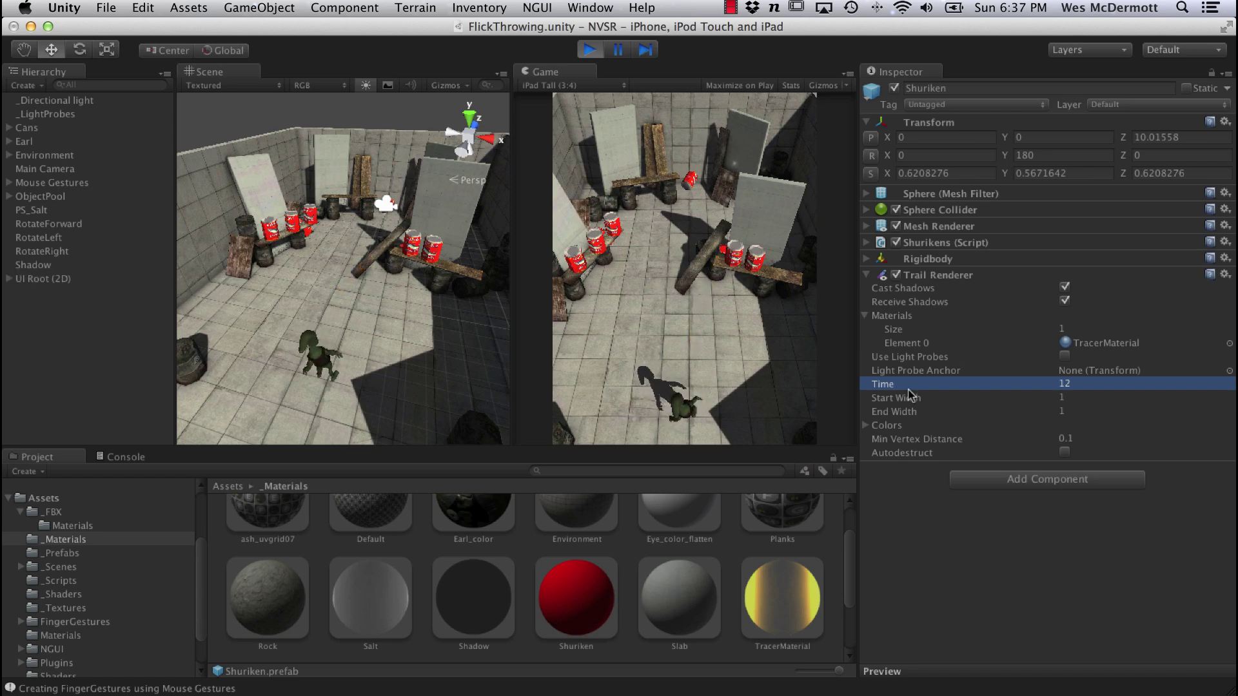
# - Set the Shuriken Trail Renderer's Time to 1
pyautogui.click(1070, 383)
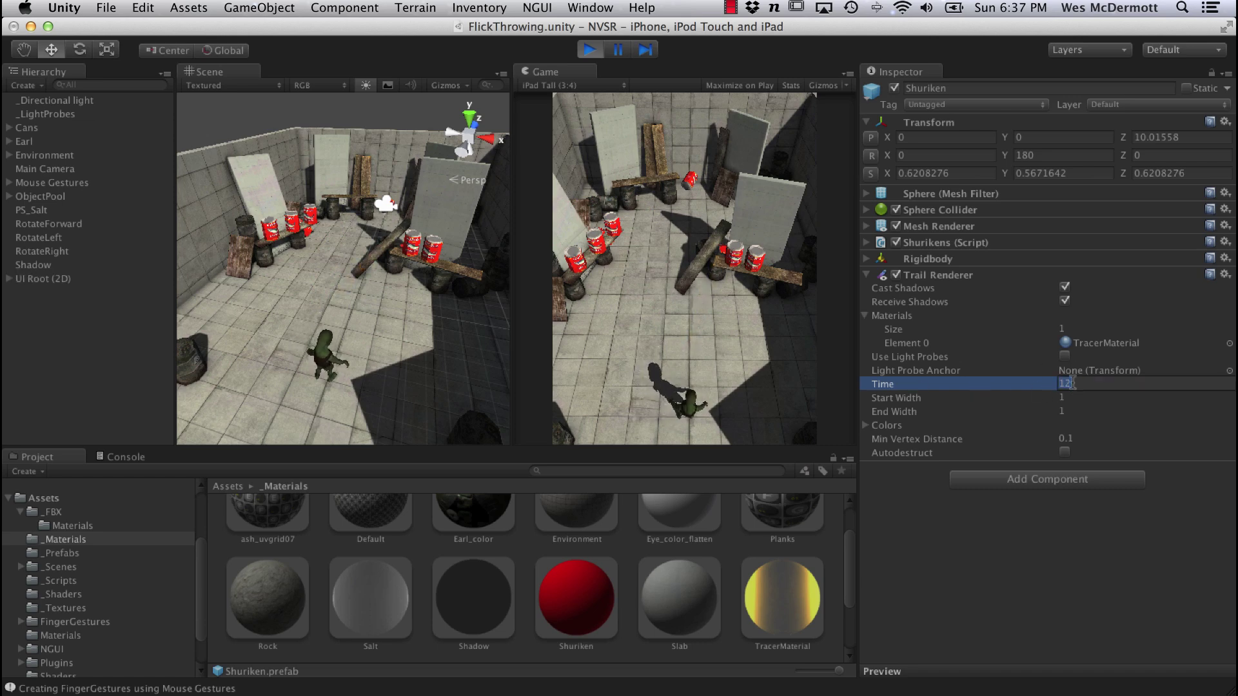
pyautogui.write('1')
pyautogui.press('Return')
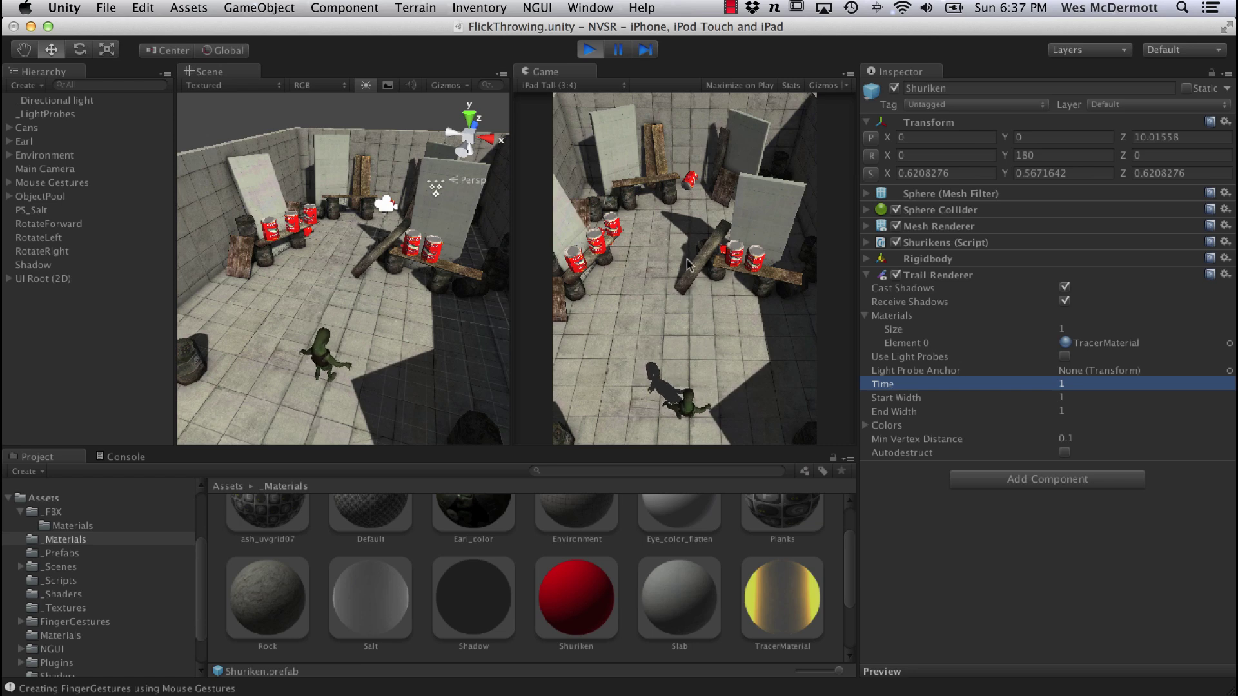
# - Throw one more shuriken to check the trail with its current Time, and stop the game
pyautogui.moveTo(658, 323); pyautogui.dragTo(689, 266)
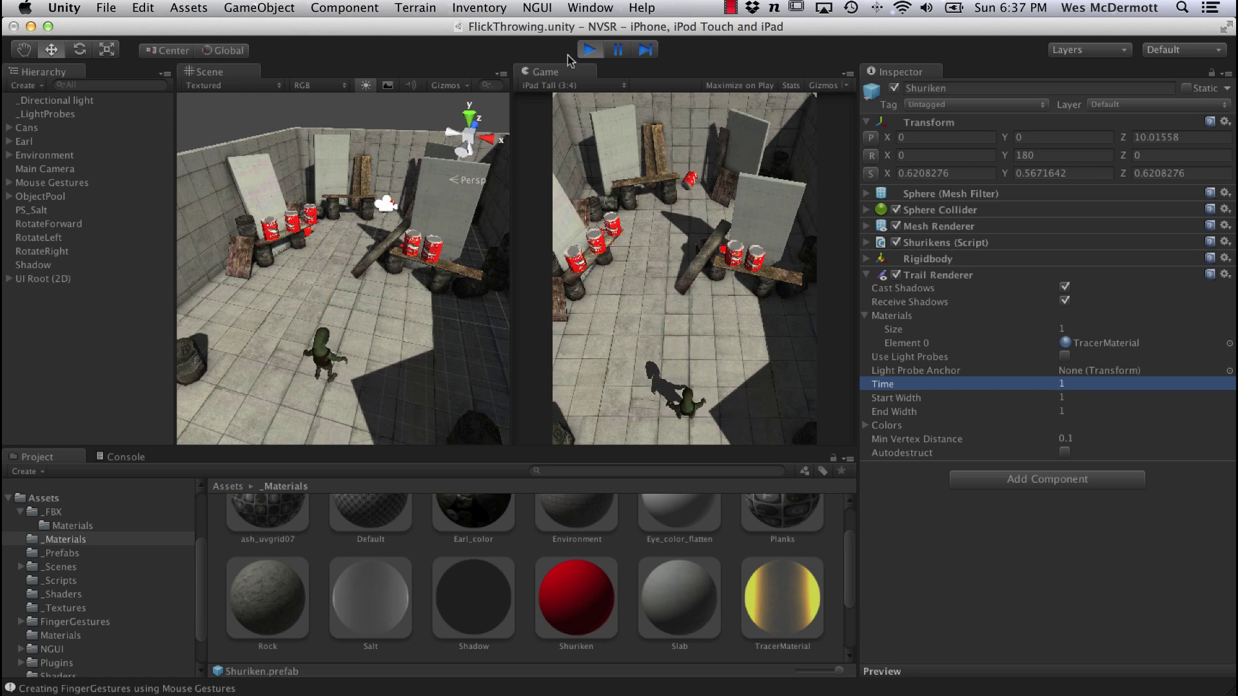
pyautogui.click(588, 50)
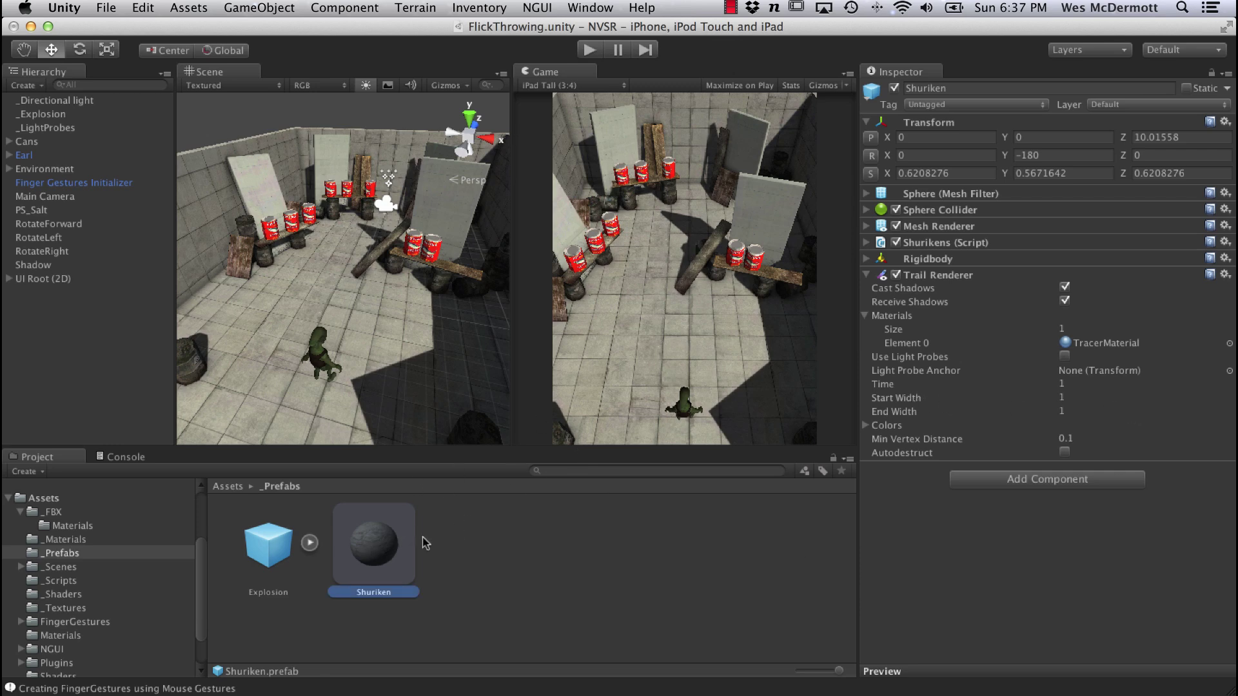
# - Set the Time of the Shuriken prefab's Trail Renderer to 20
pyautogui.click(290, 552)
pyautogui.click(375, 546)
pyautogui.click(1084, 385)
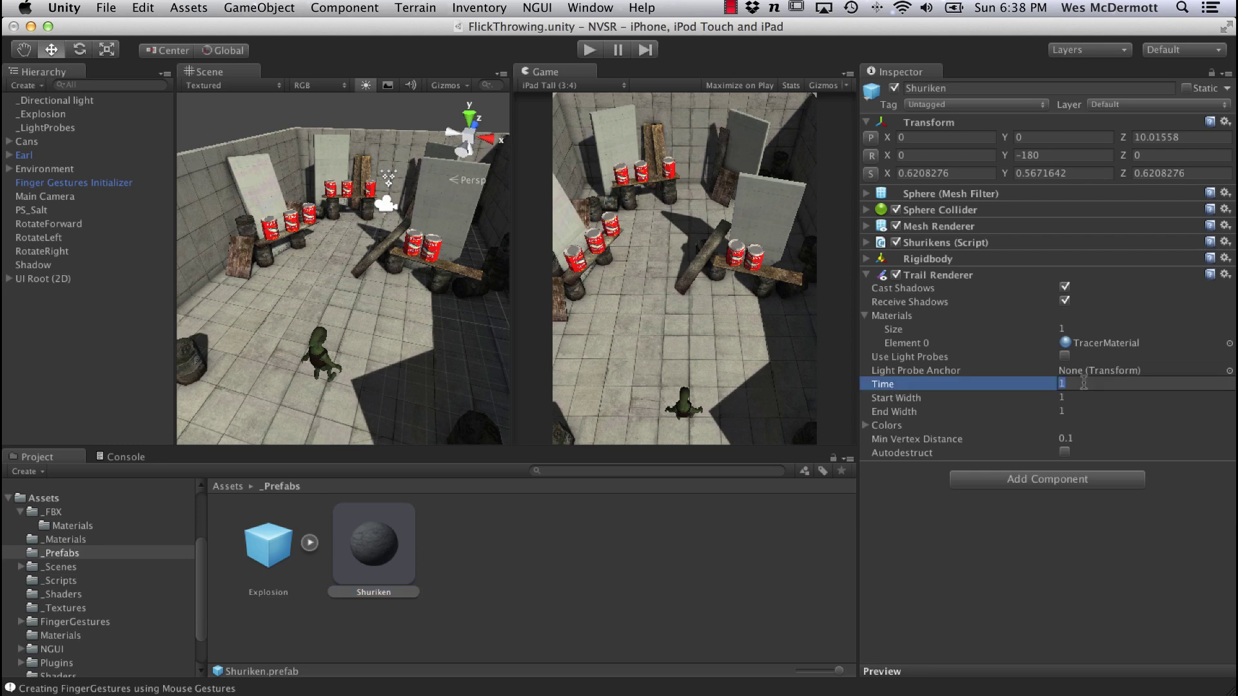
pyautogui.press('Return')
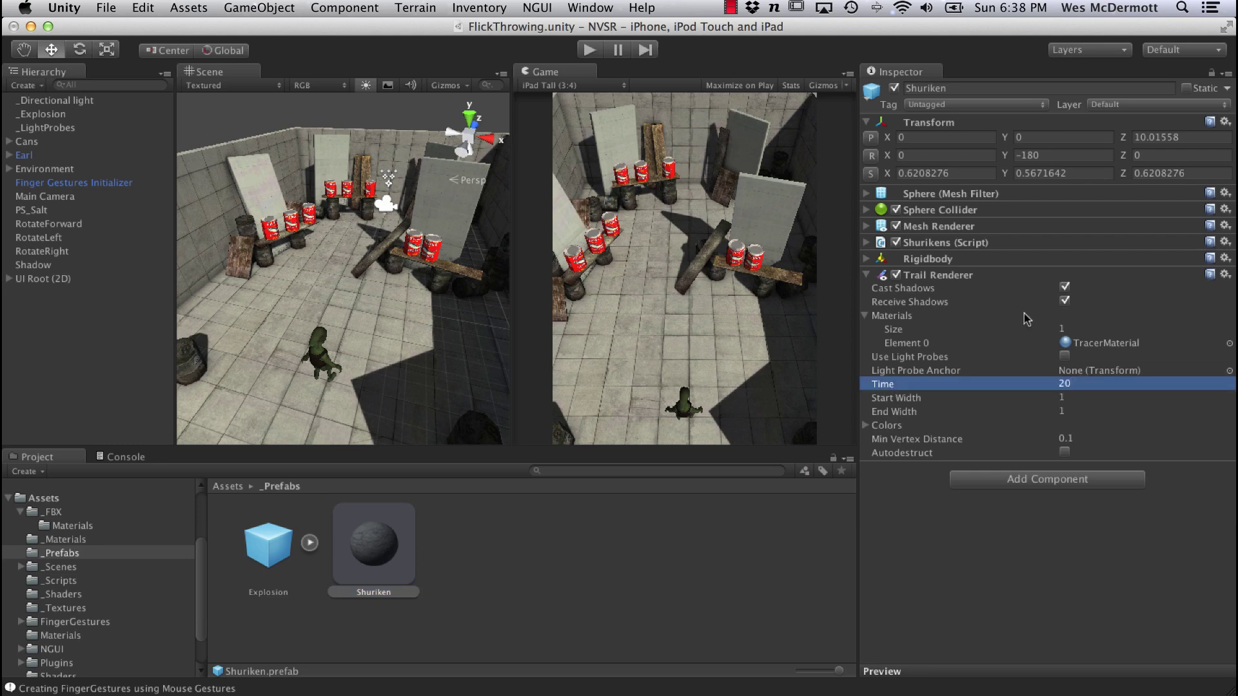
# - Run the game, throw several shurikens at the cans to examine the longer-lasting trail, and stop it
pyautogui.click(590, 51)
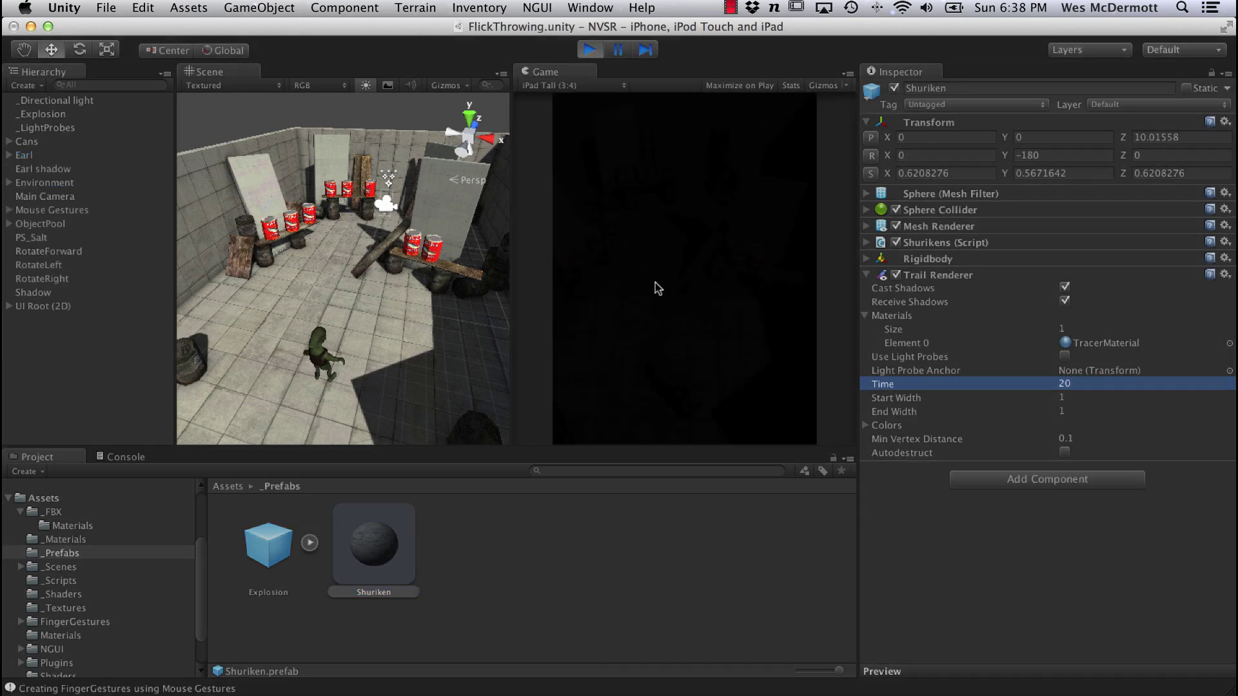
pyautogui.moveTo(701, 383); pyautogui.dragTo(652, 242)
pyautogui.moveTo(692, 349); pyautogui.dragTo(672, 241)
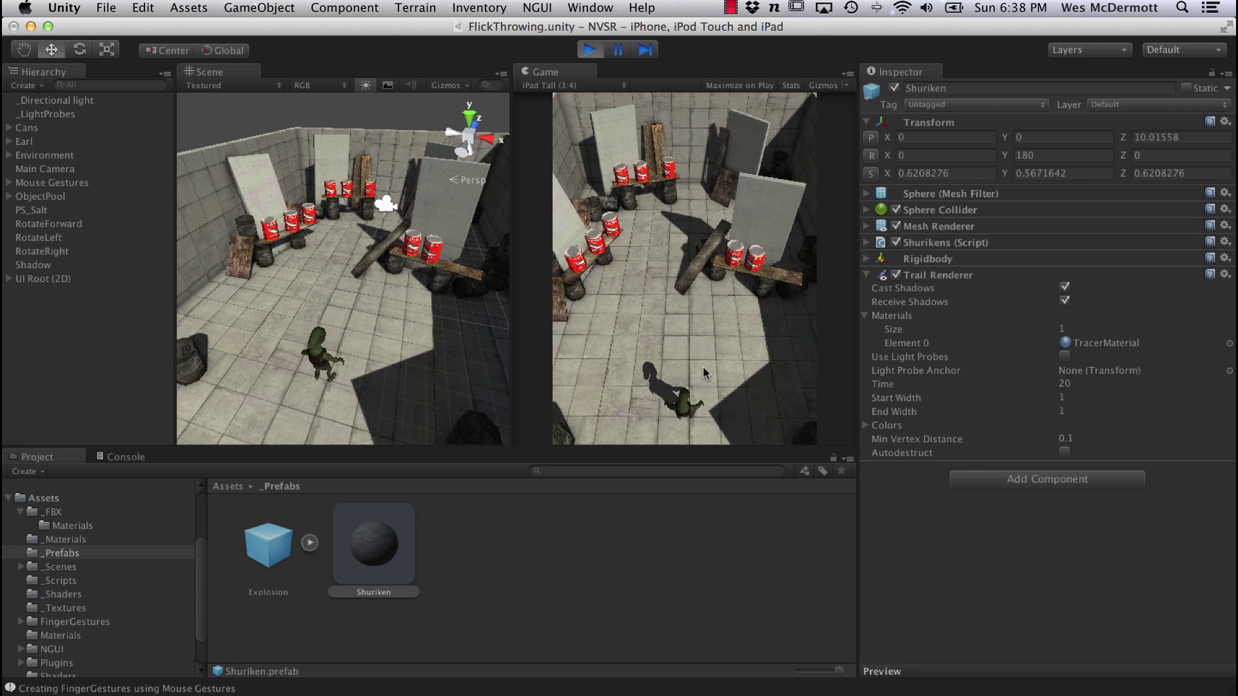
pyautogui.moveTo(699, 343); pyautogui.dragTo(671, 258)
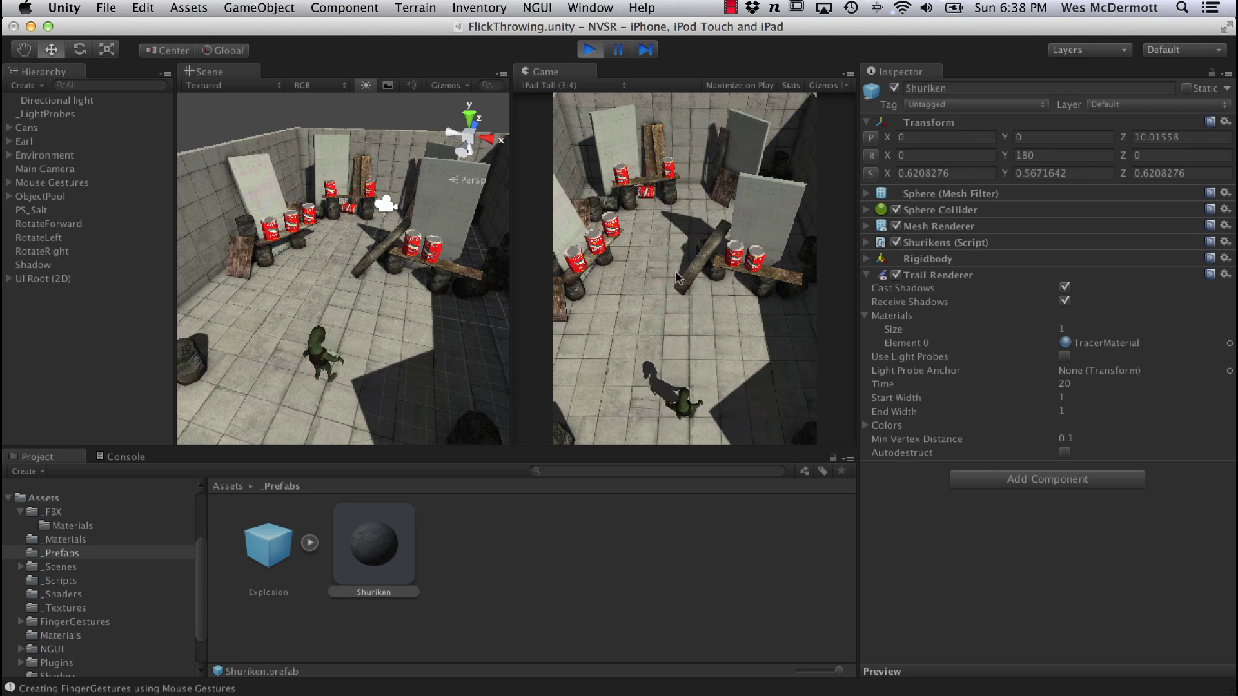
pyautogui.moveTo(690, 344); pyautogui.dragTo(667, 258)
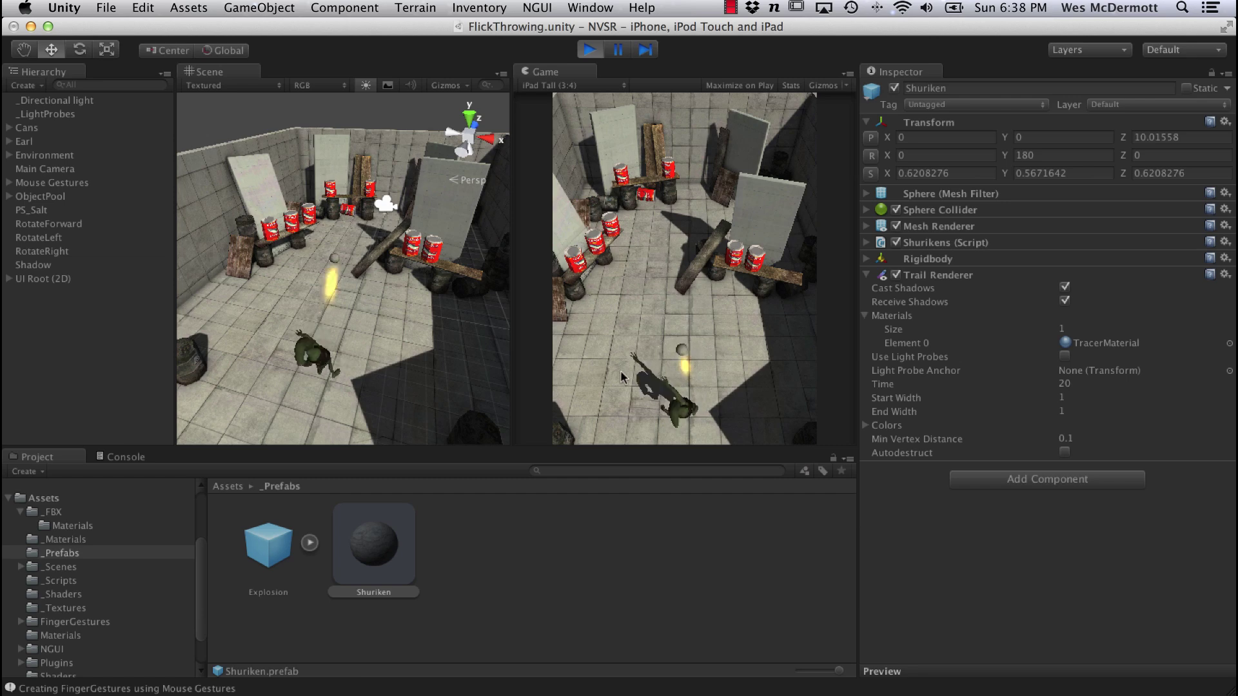
pyautogui.click(589, 50)
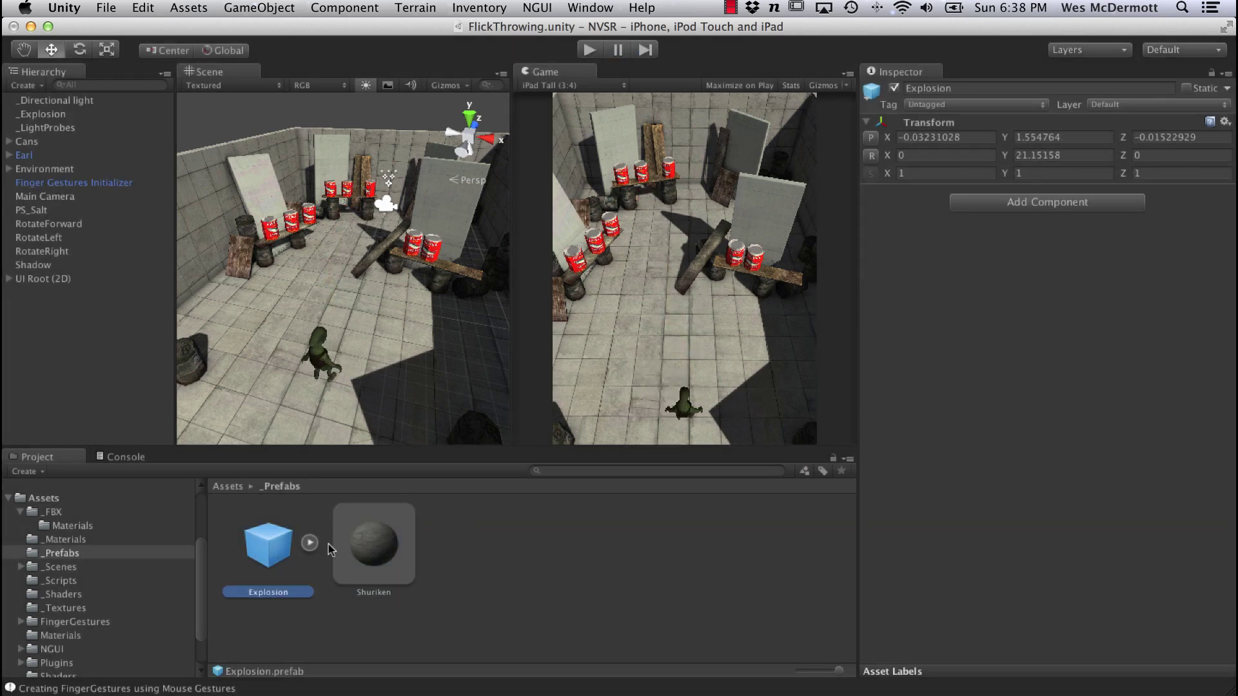
# - Set the Shuriken prefab's Trail Renderer Time to 4 and its End Width to 0.25
pyautogui.click(1115, 383)
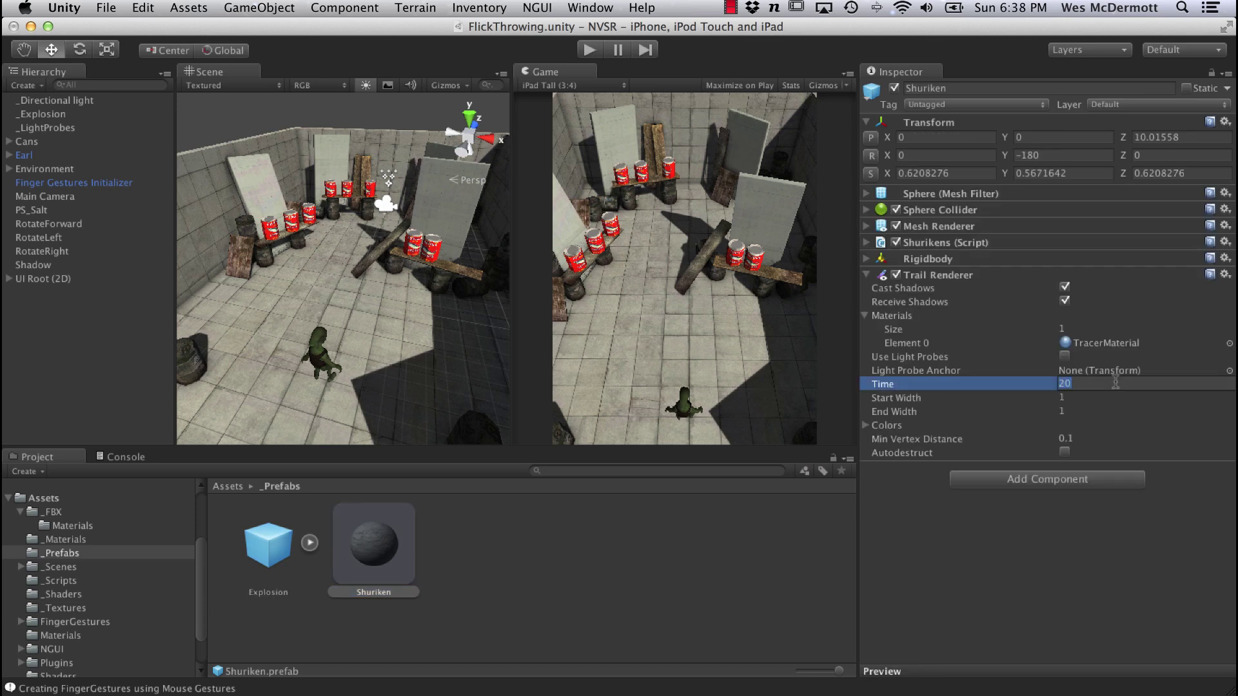
pyautogui.write('4')
pyautogui.press('Return')
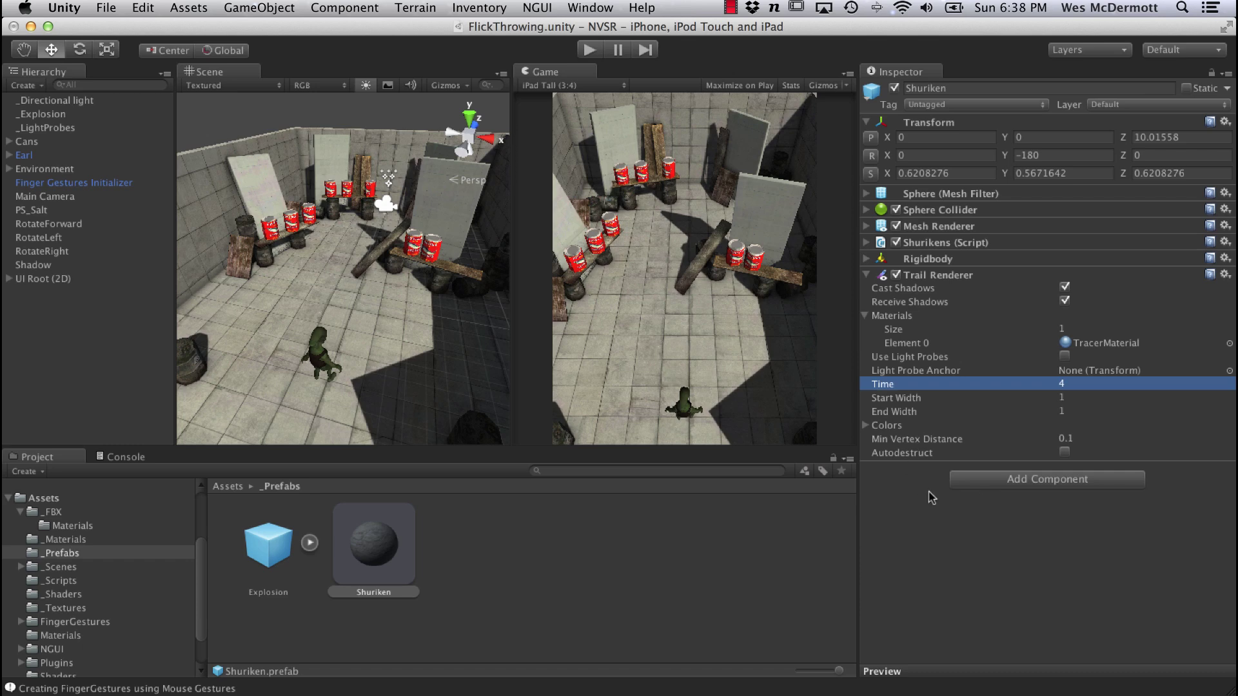
pyautogui.click(1090, 410)
pyautogui.write('.25')
pyautogui.press('Return')
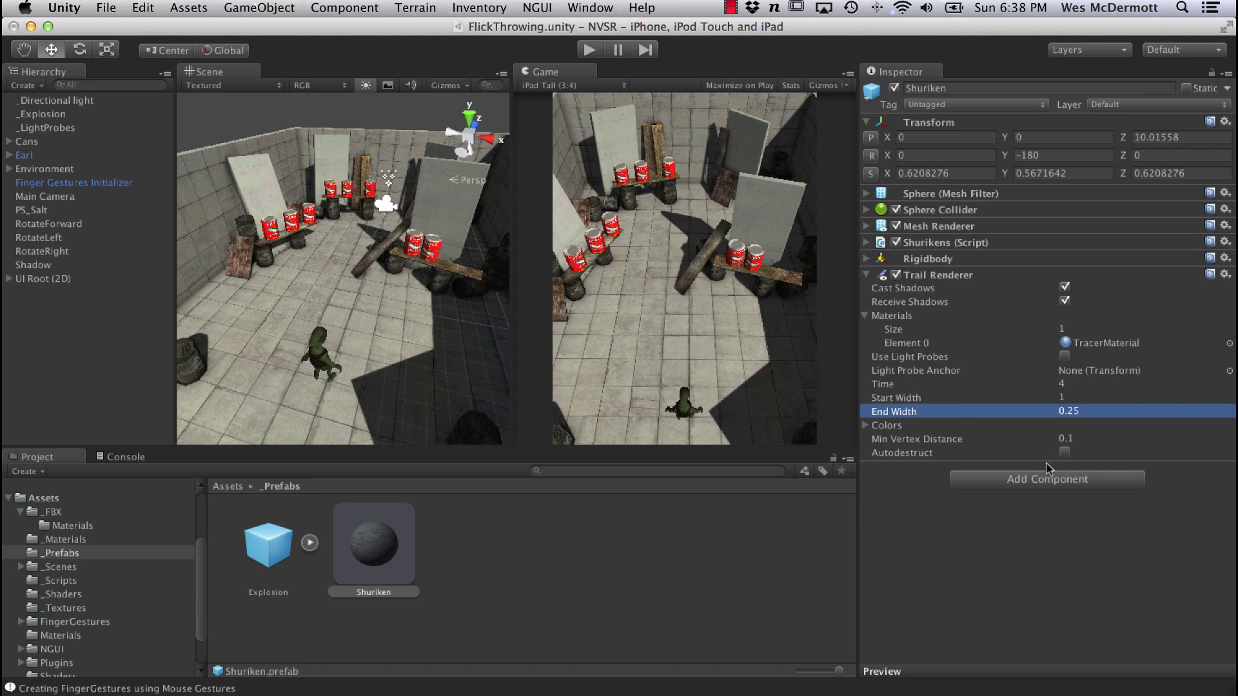
pyautogui.click(865, 426)
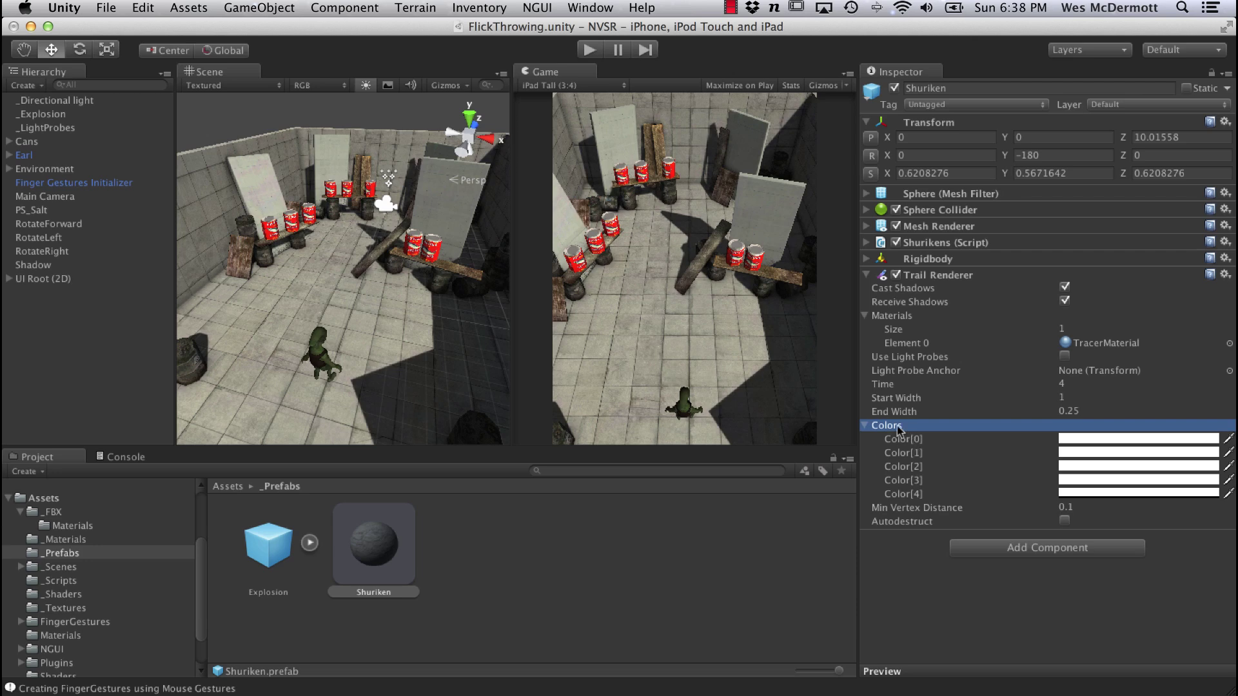
pyautogui.click(866, 426)
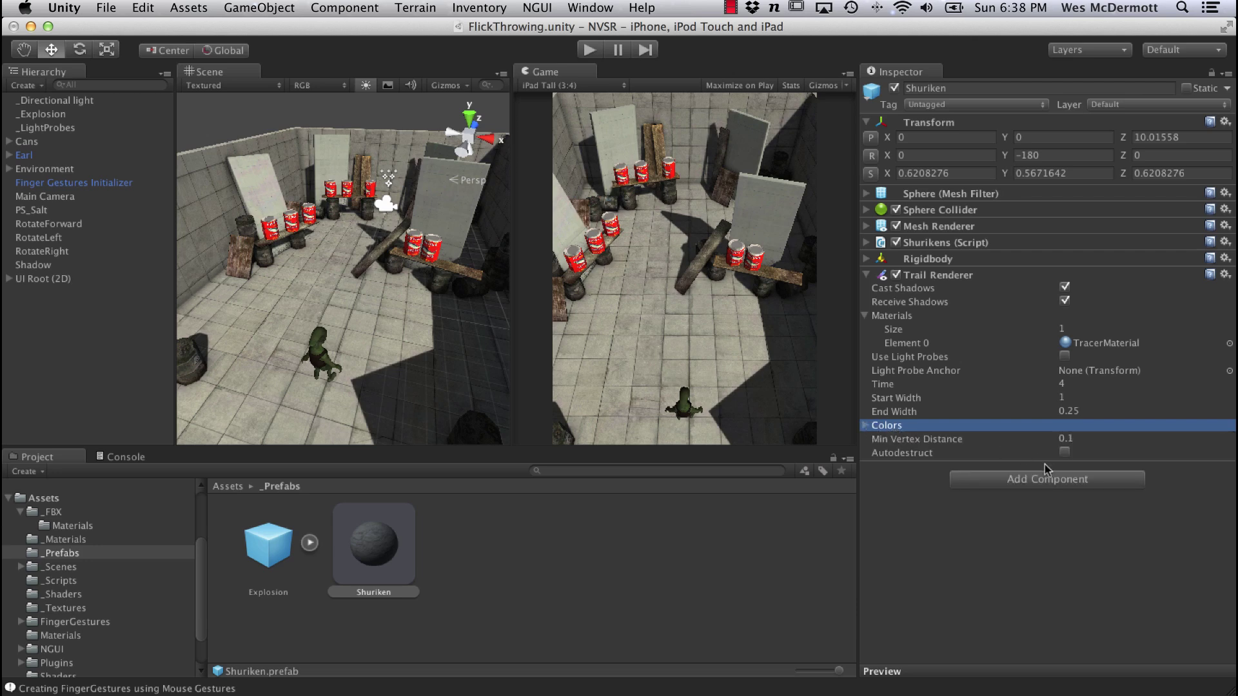
# - Run the game and throw shurikens repeatedly in different directions to examine the tapered trail
pyautogui.click(592, 49)
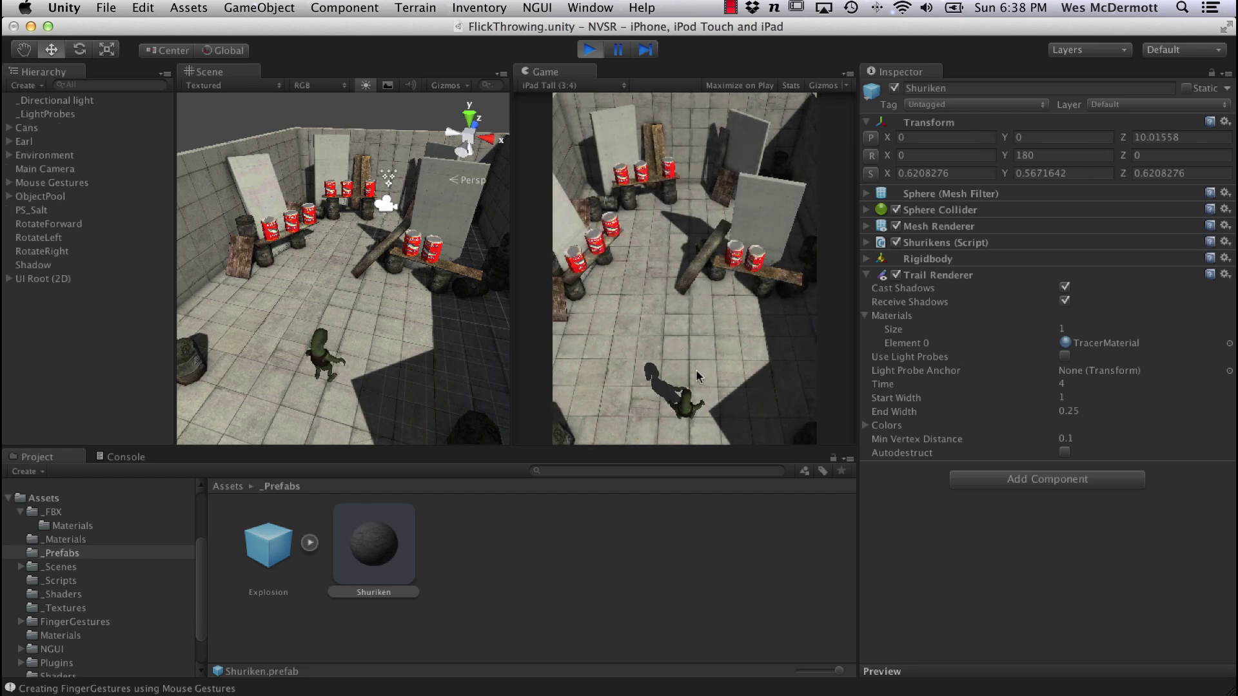
pyautogui.moveTo(697, 369); pyautogui.dragTo(631, 231)
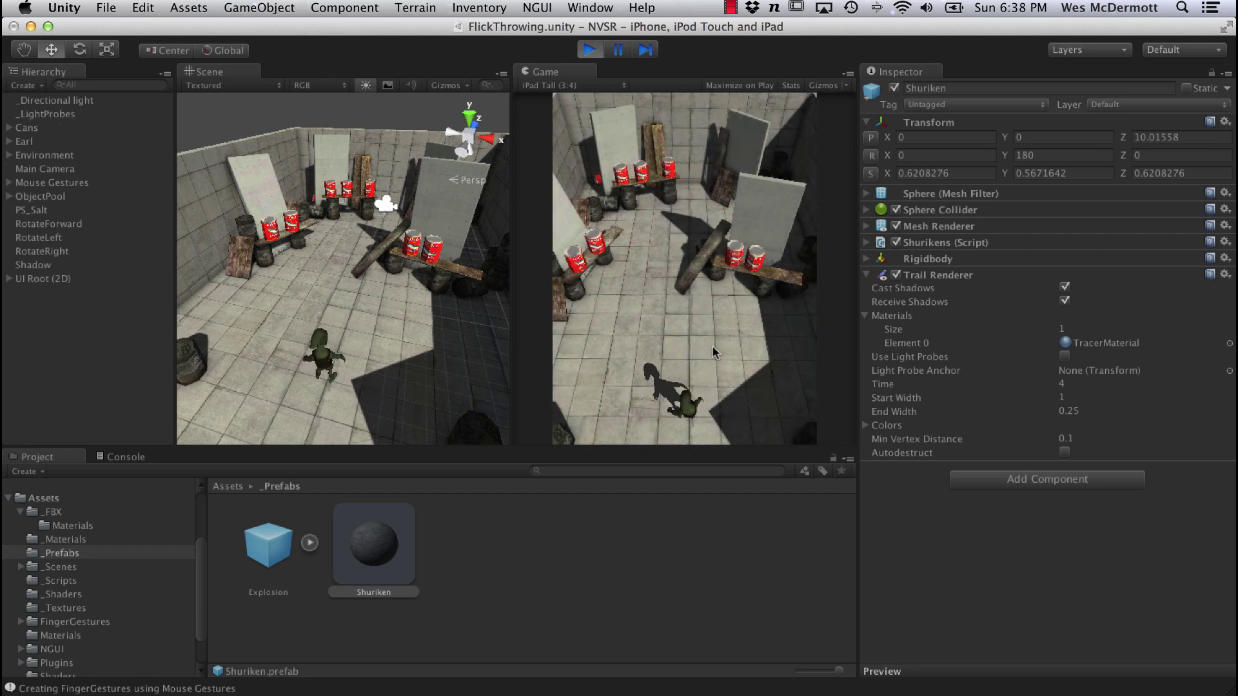
pyautogui.moveTo(664, 399); pyautogui.dragTo(620, 258)
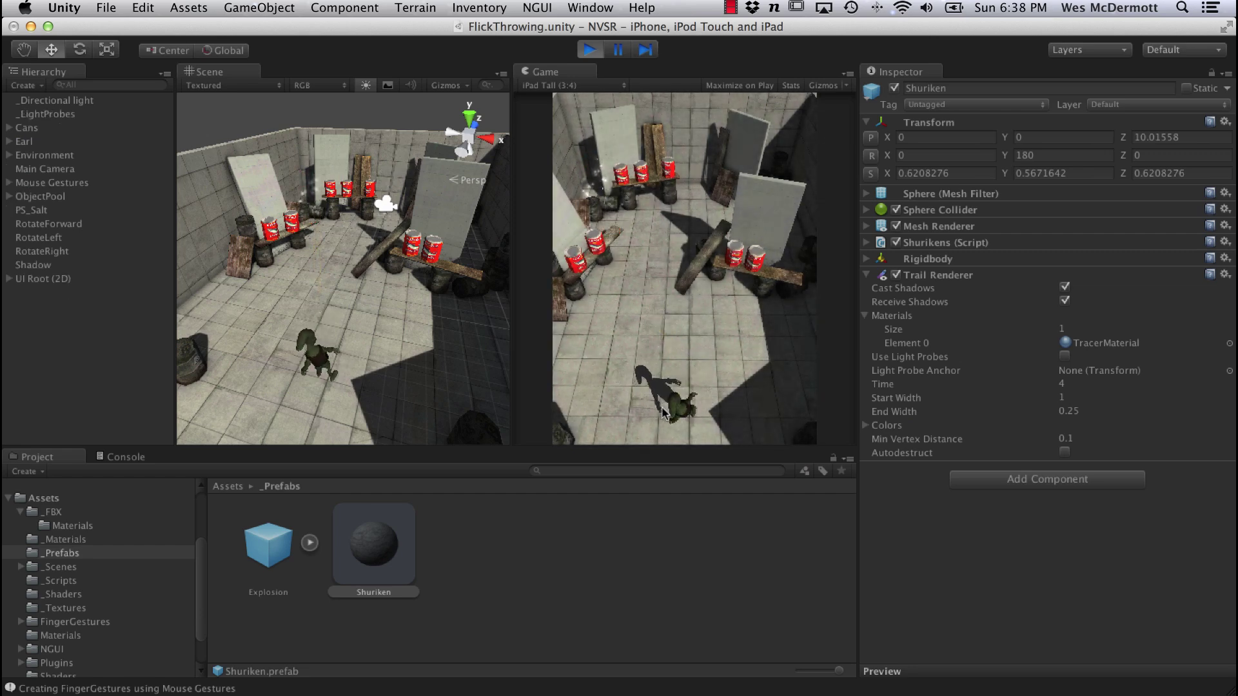
pyautogui.moveTo(688, 326); pyautogui.dragTo(638, 206)
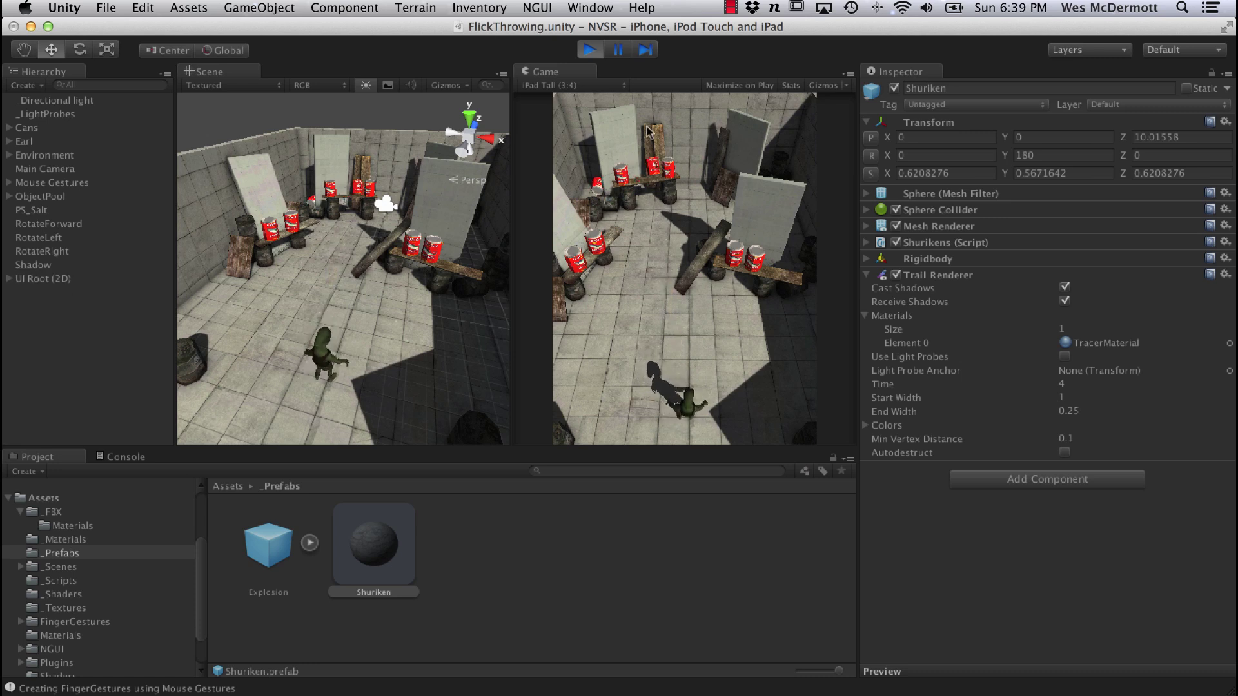
pyautogui.moveTo(686, 375); pyautogui.dragTo(653, 346)
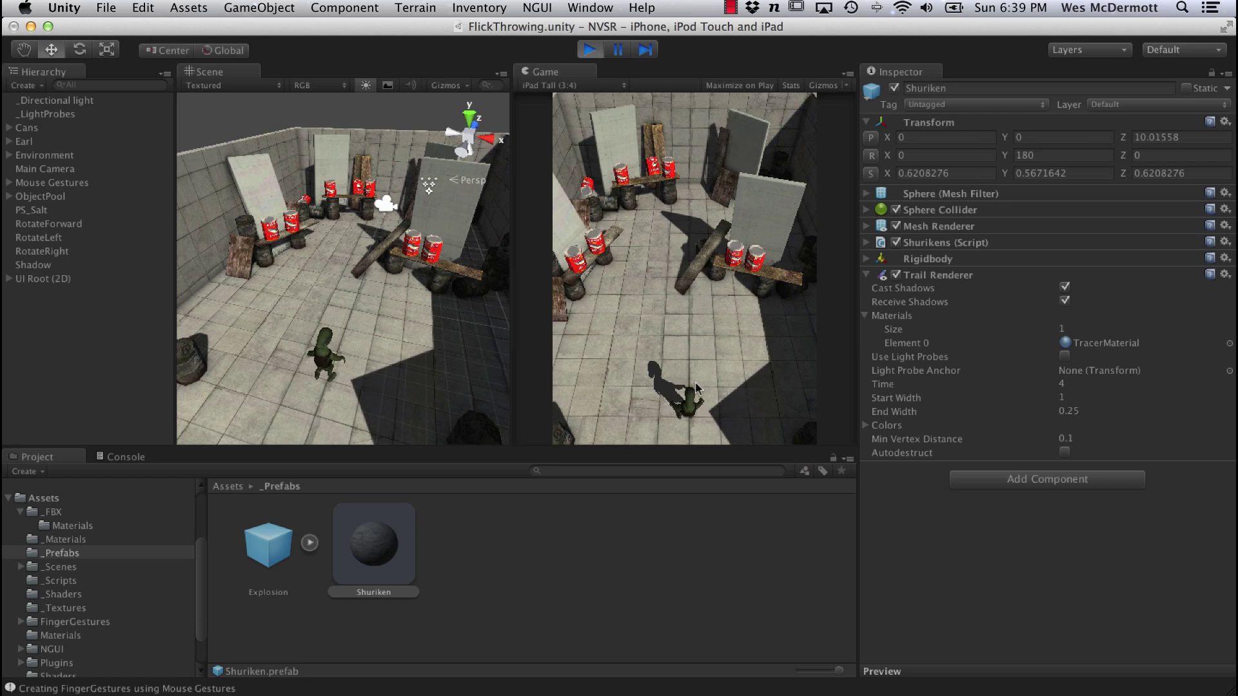
pyautogui.moveTo(697, 378); pyautogui.dragTo(674, 281)
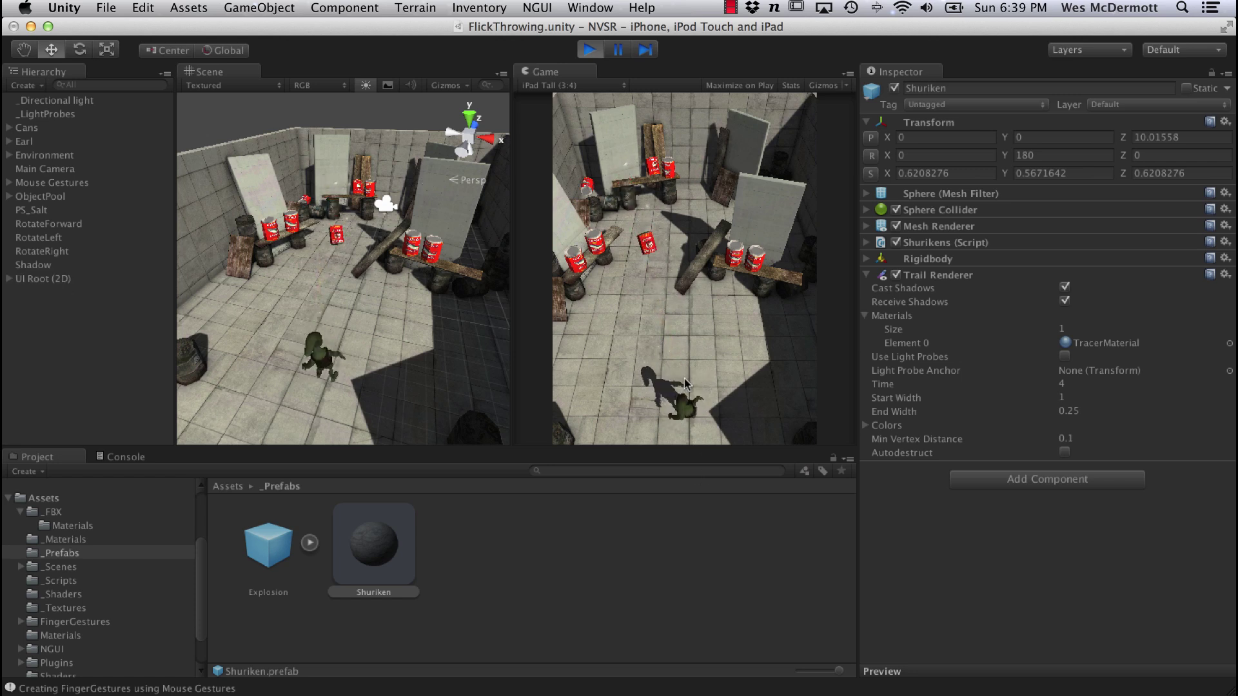
pyautogui.moveTo(685, 378); pyautogui.dragTo(713, 307)
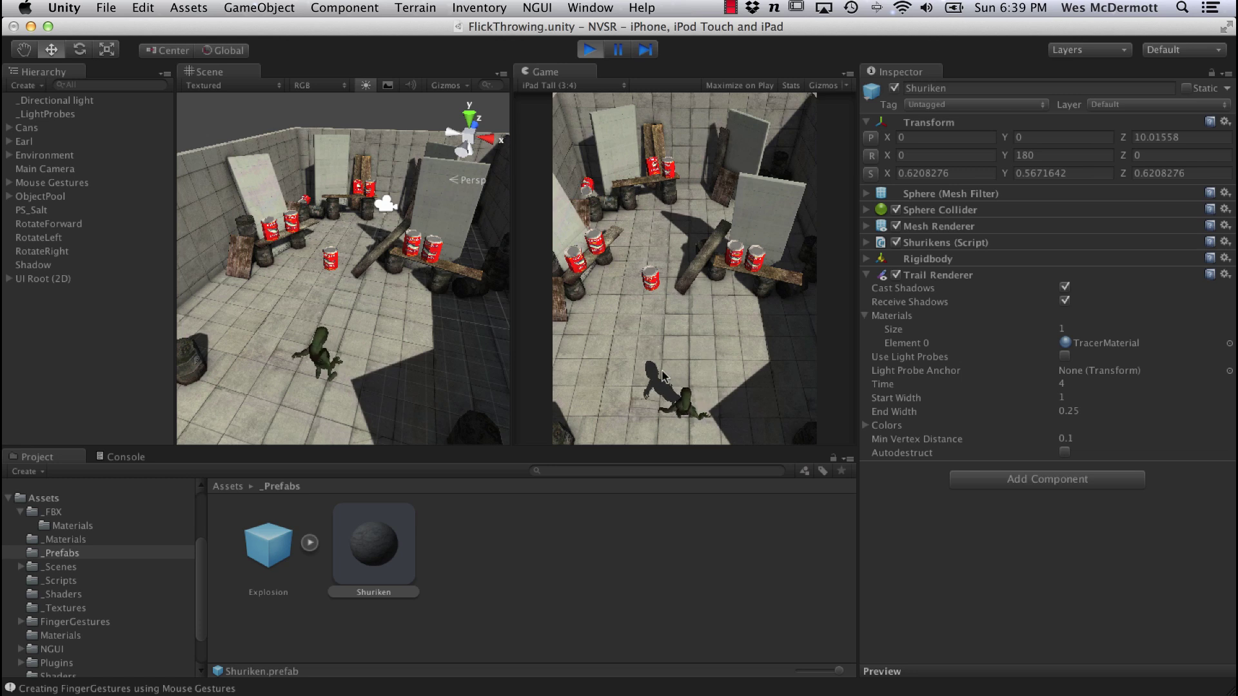
pyautogui.moveTo(684, 345); pyautogui.dragTo(665, 295)
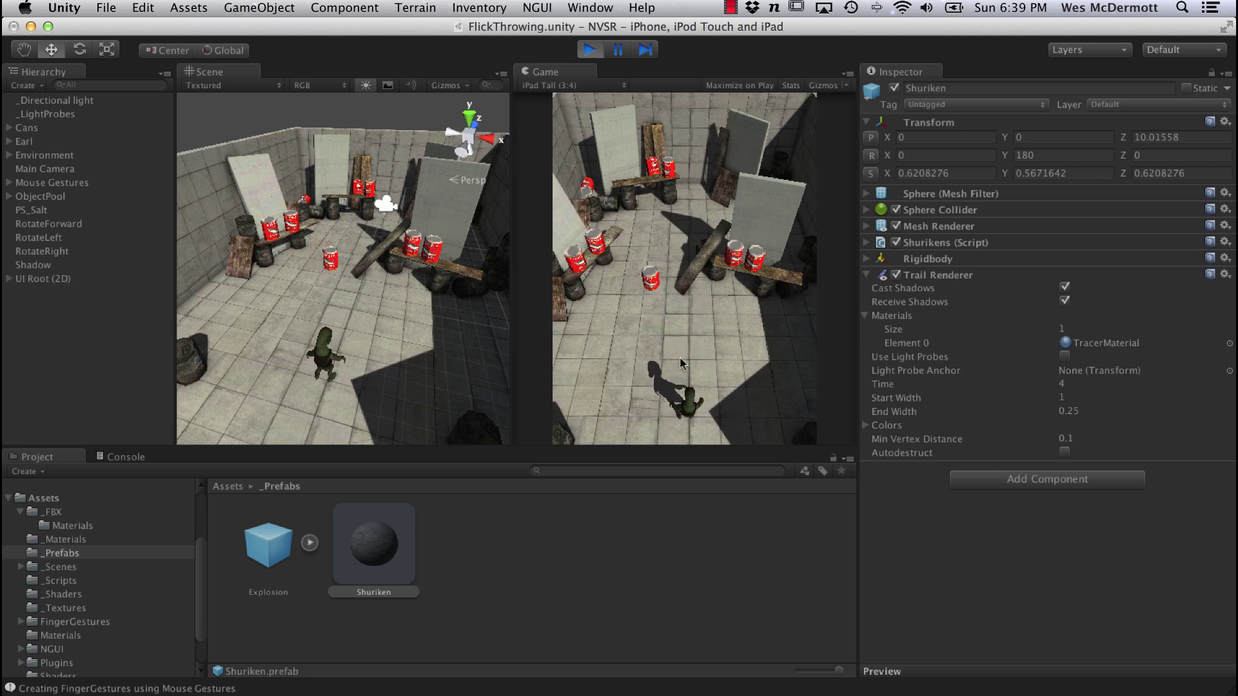
pyautogui.moveTo(680, 357); pyautogui.dragTo(674, 289)
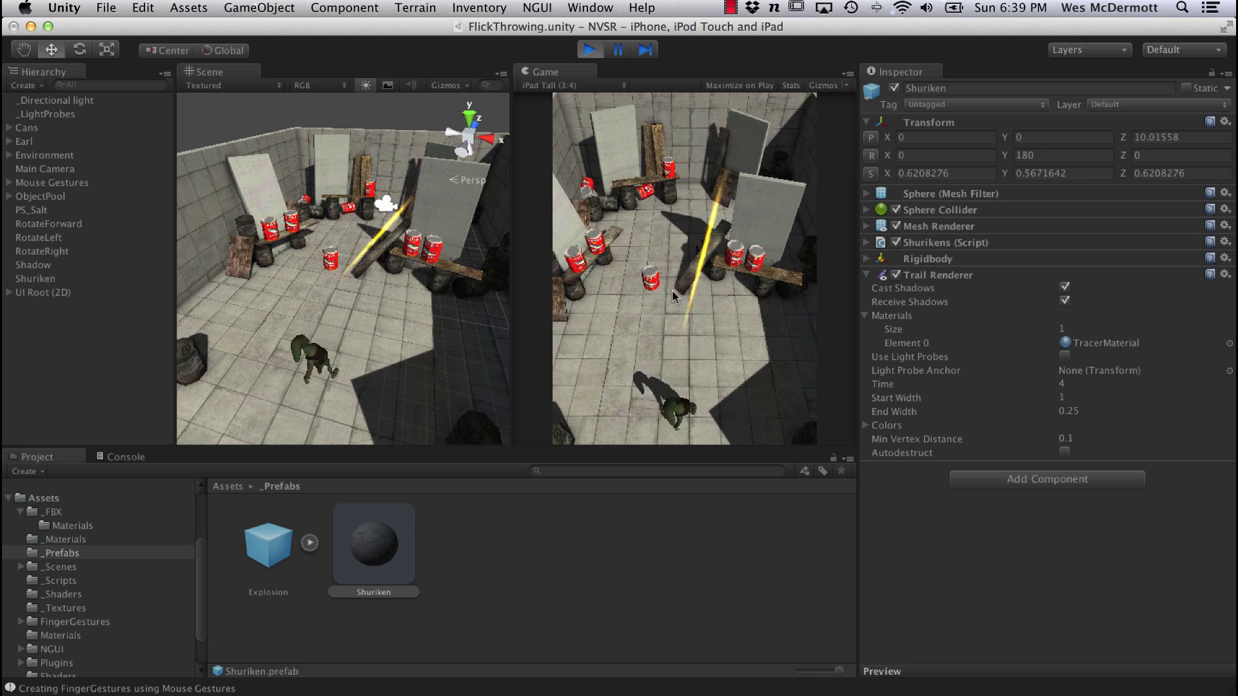
pyautogui.moveTo(679, 385); pyautogui.dragTo(708, 173)
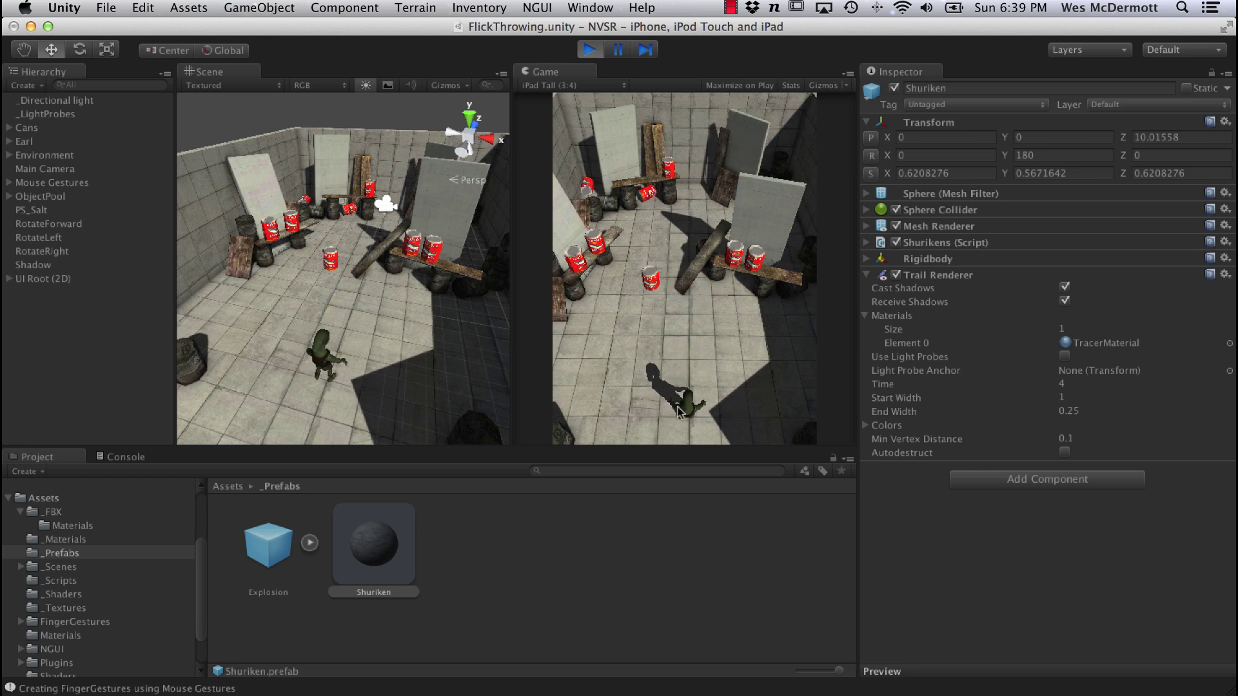
pyautogui.moveTo(678, 361); pyautogui.dragTo(674, 284)
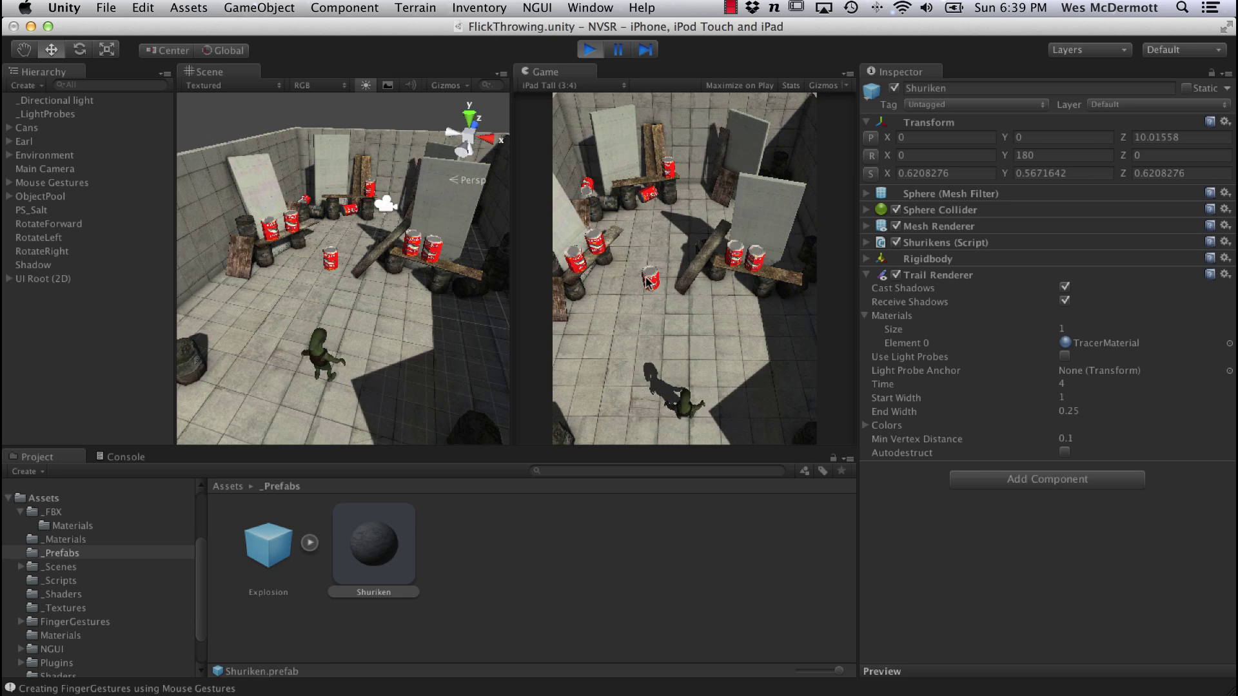
pyautogui.moveTo(667, 381); pyautogui.dragTo(674, 303)
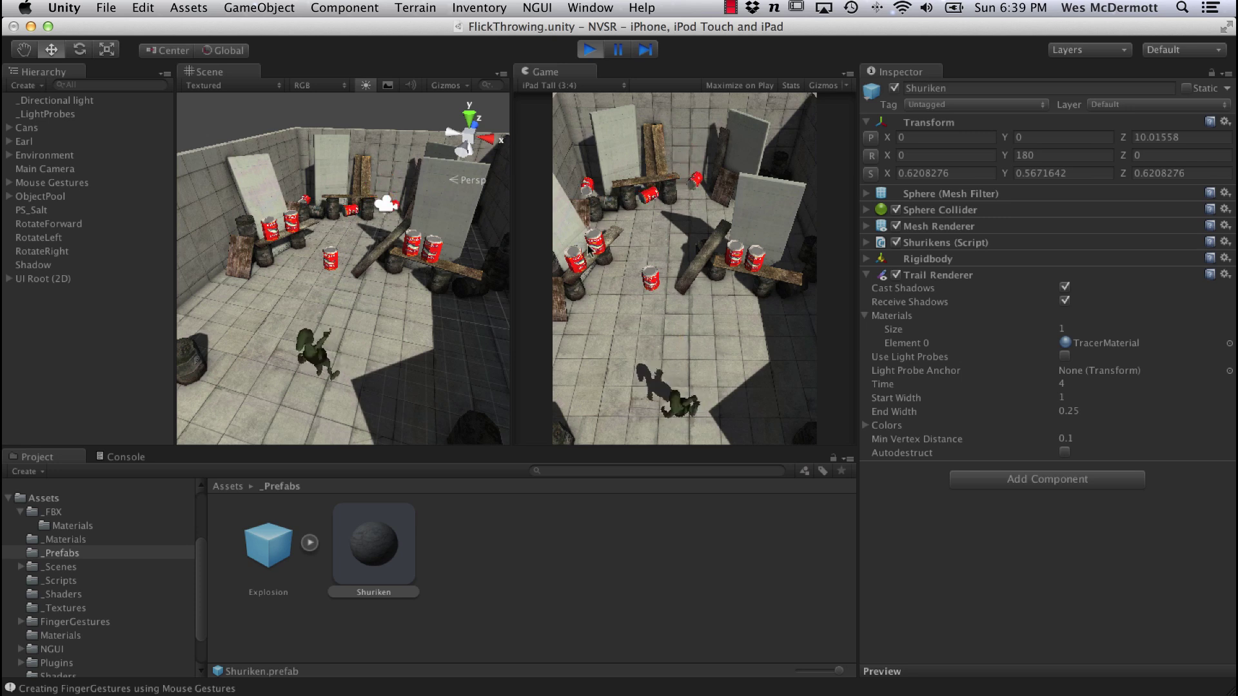
pyautogui.moveTo(666, 385); pyautogui.dragTo(673, 298)
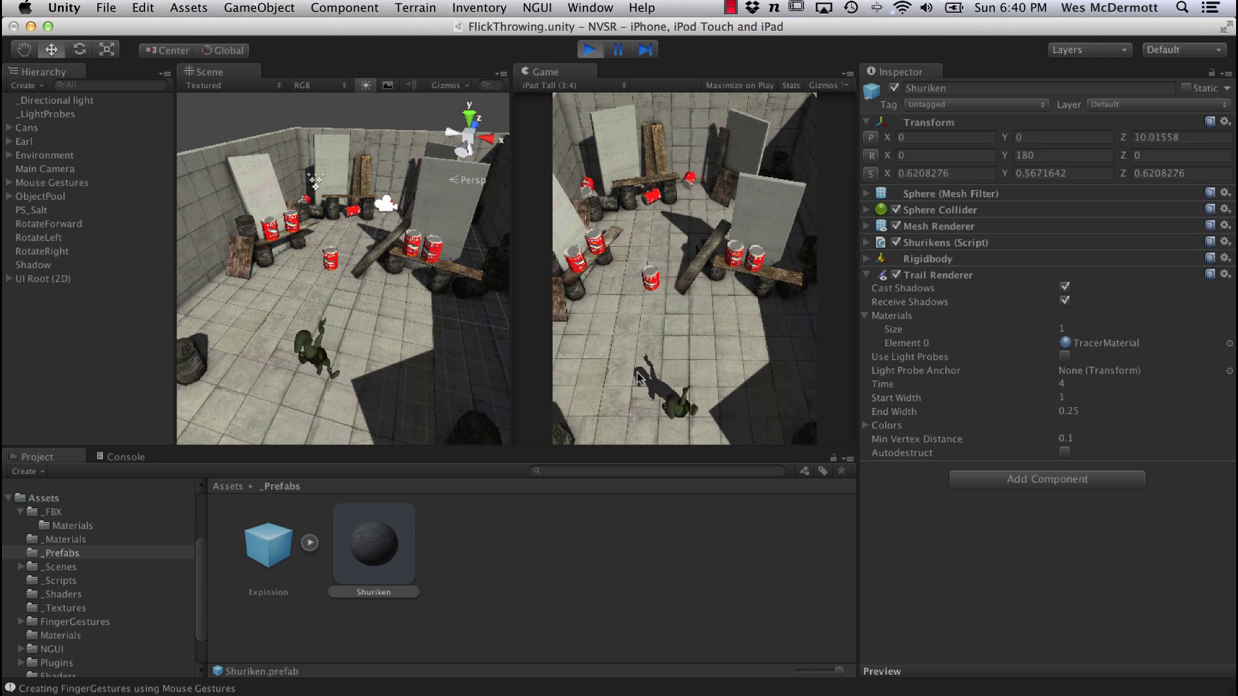
pyautogui.moveTo(670, 403)
pyautogui.mouseDown()
pyautogui.moveTo(656, 356)
pyautogui.moveTo(662, 300)
pyautogui.mouseUp()
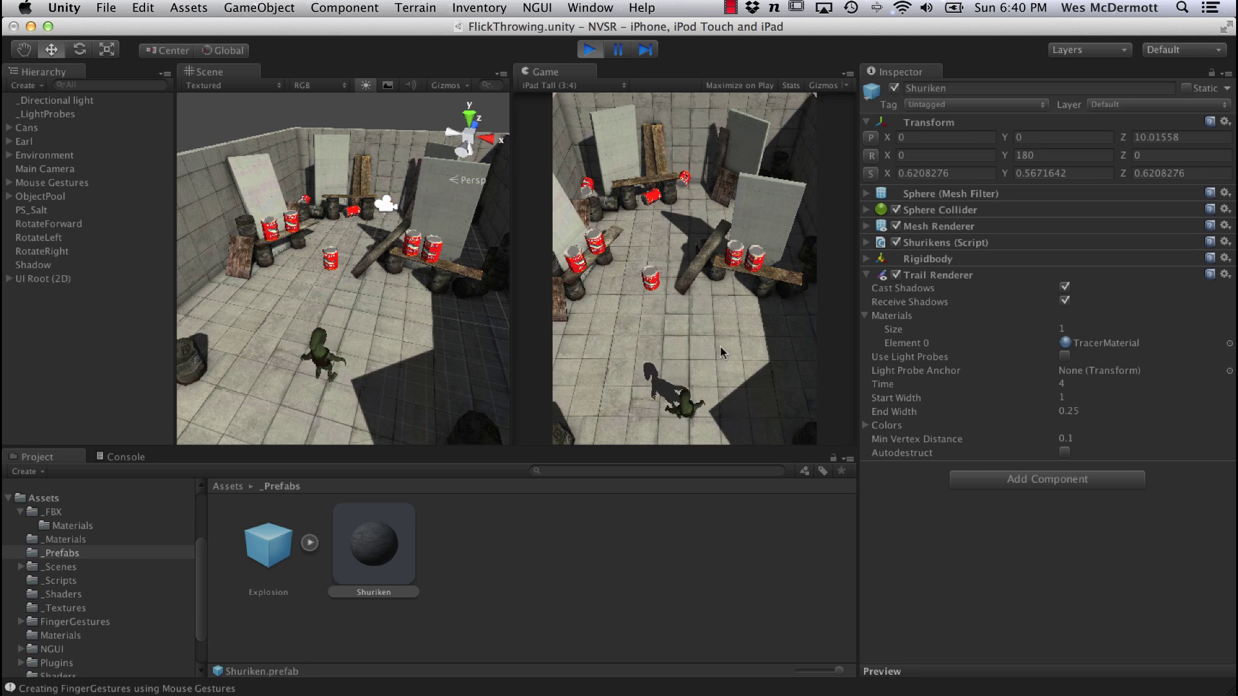
pyautogui.moveTo(687, 373); pyautogui.dragTo(668, 334)
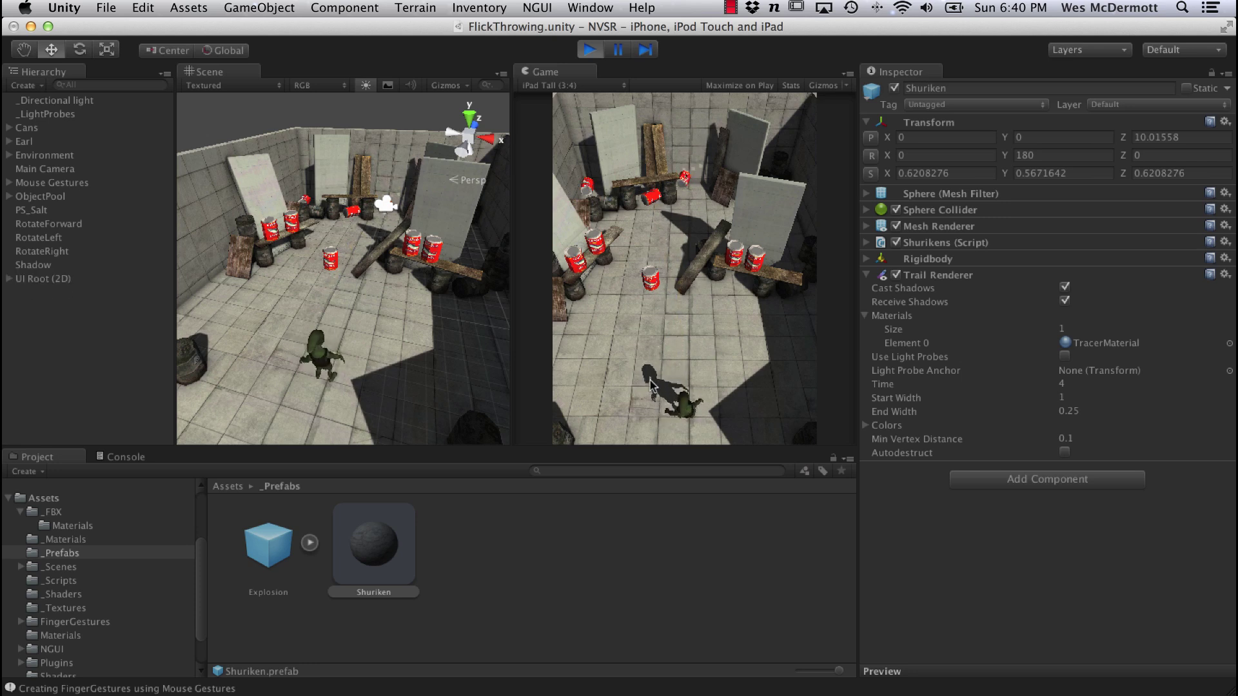